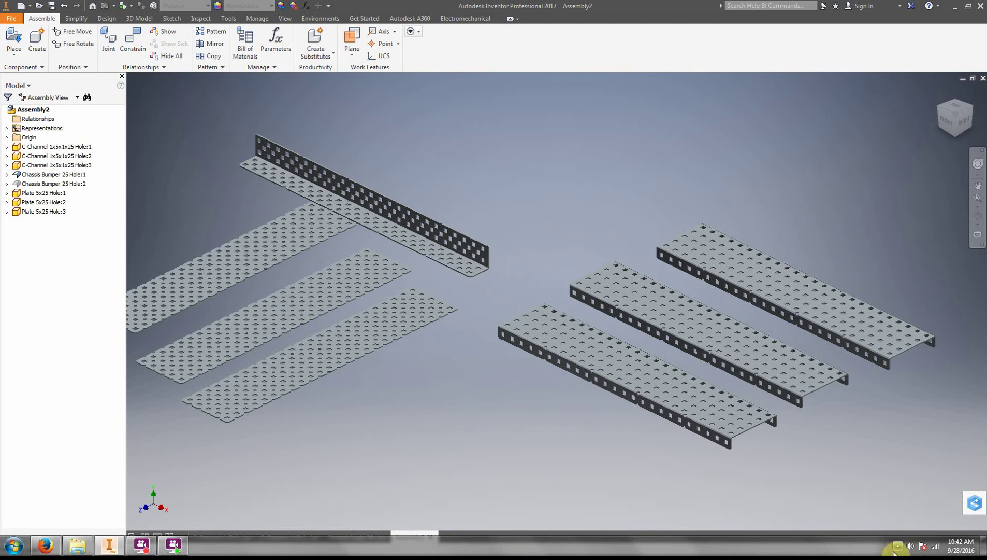
click(898, 546)
click(759, 485)
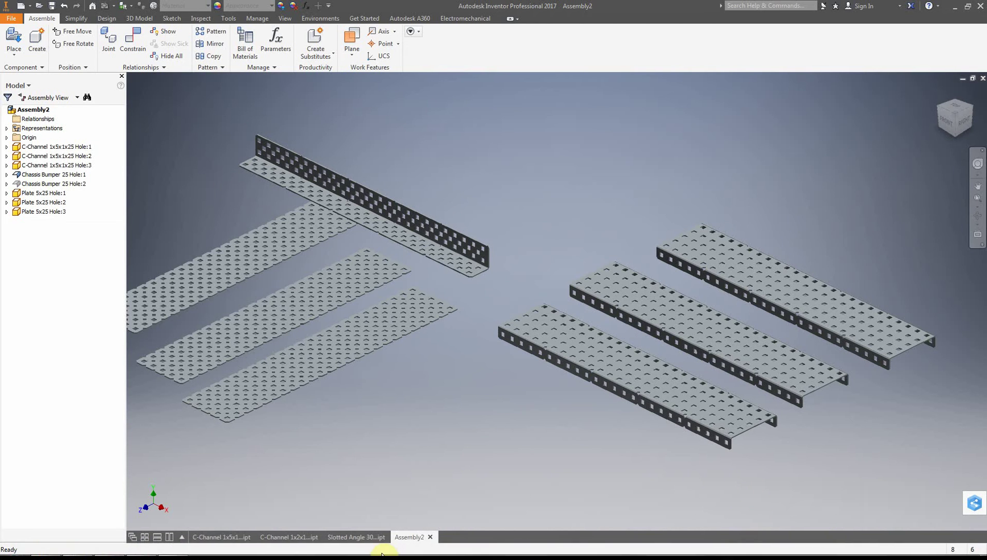
mouse_move(382, 555)
click(141, 545)
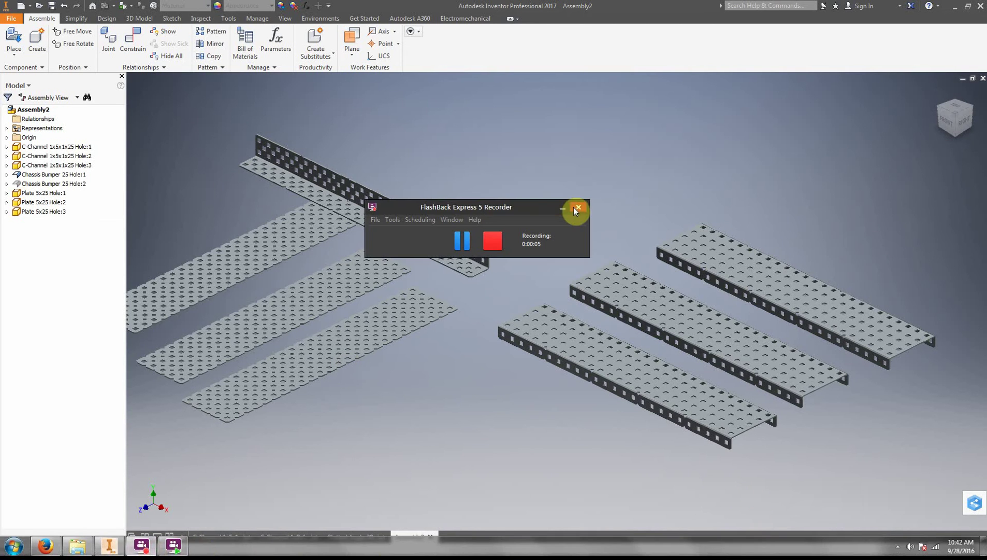
click(560, 209)
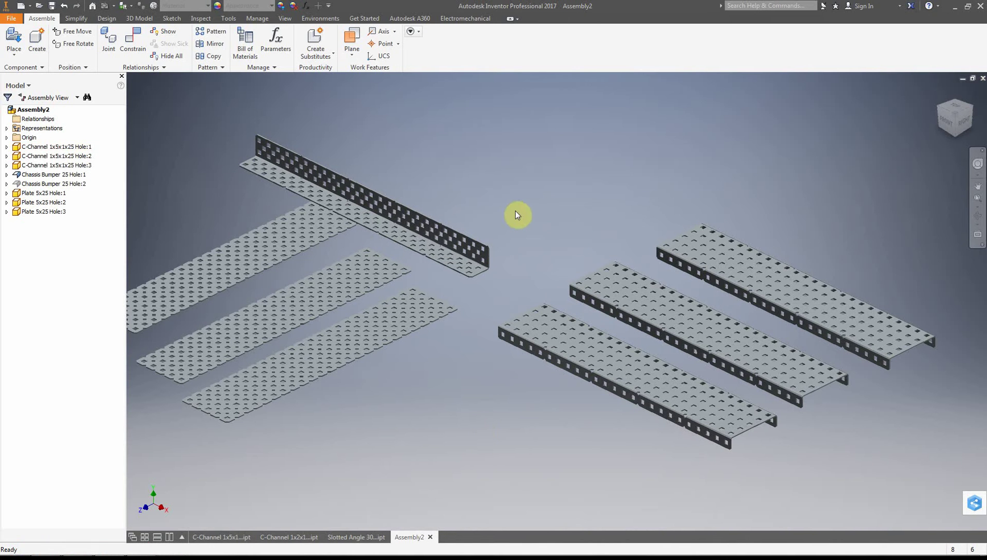
Move the chassis bumper clear of the rear plate it overlaps in the assembly
drag(441, 242, 495, 238)
Switch to Firefox and show the web address of the VEX Curriculum page "Appendix 9: Autodesk VEX Robotics Parts Library"
mouse_move(417, 553)
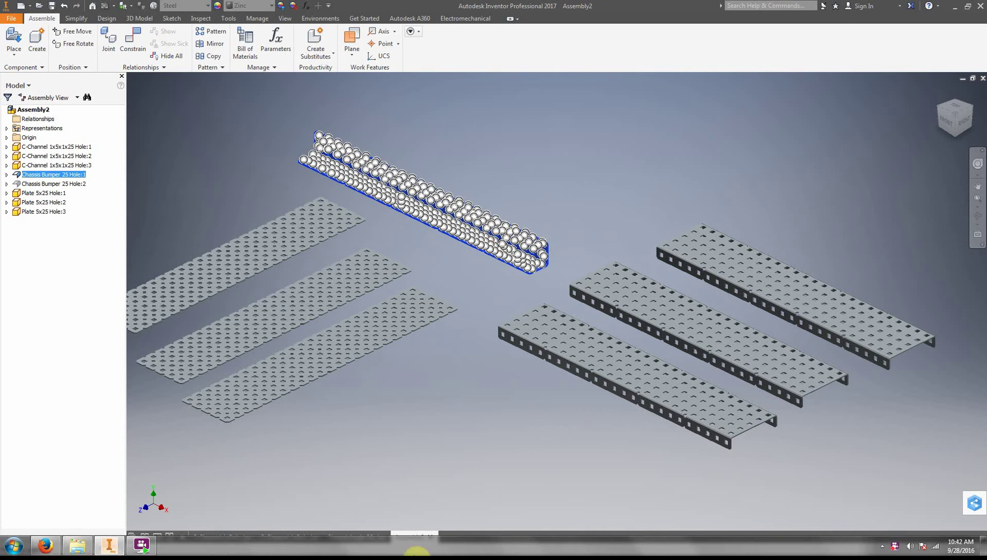
click(50, 549)
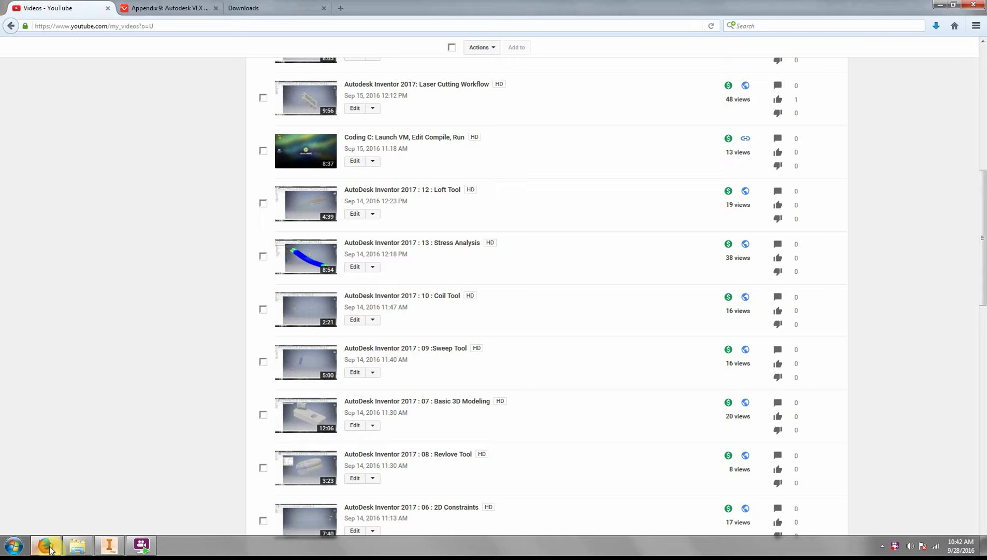
click(237, 9)
click(182, 9)
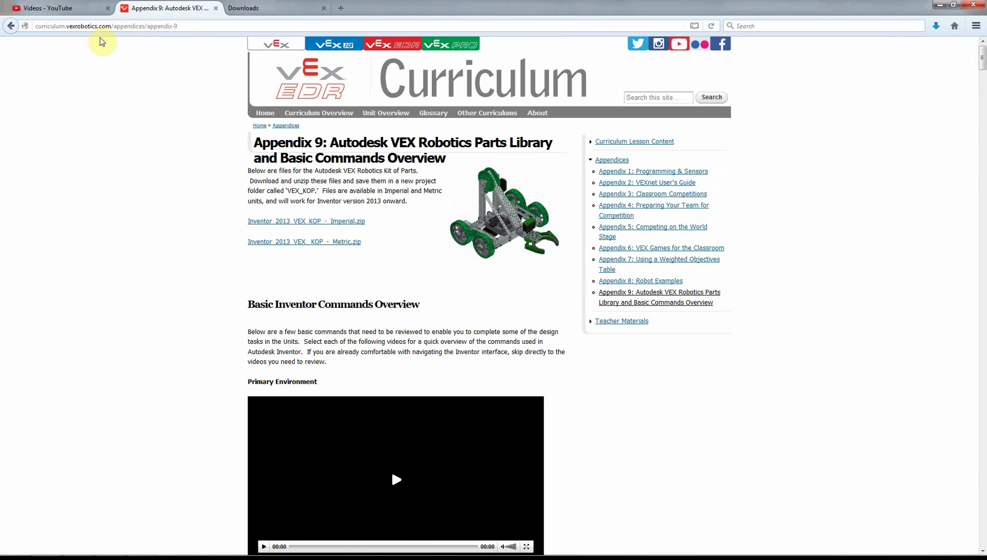
drag(196, 23, 24, 25)
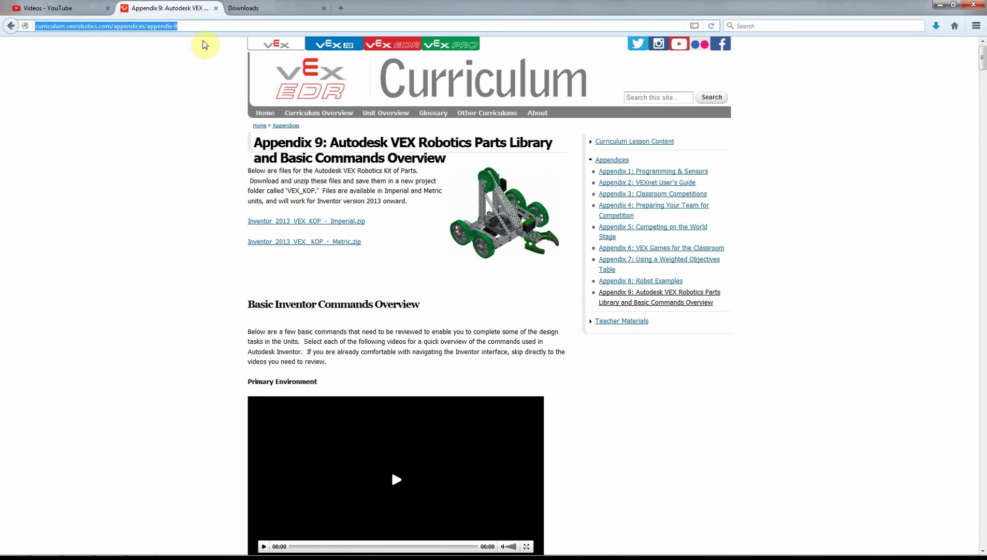
Go back to the Google results and highlight the search query "vex IPT"
click(11, 26)
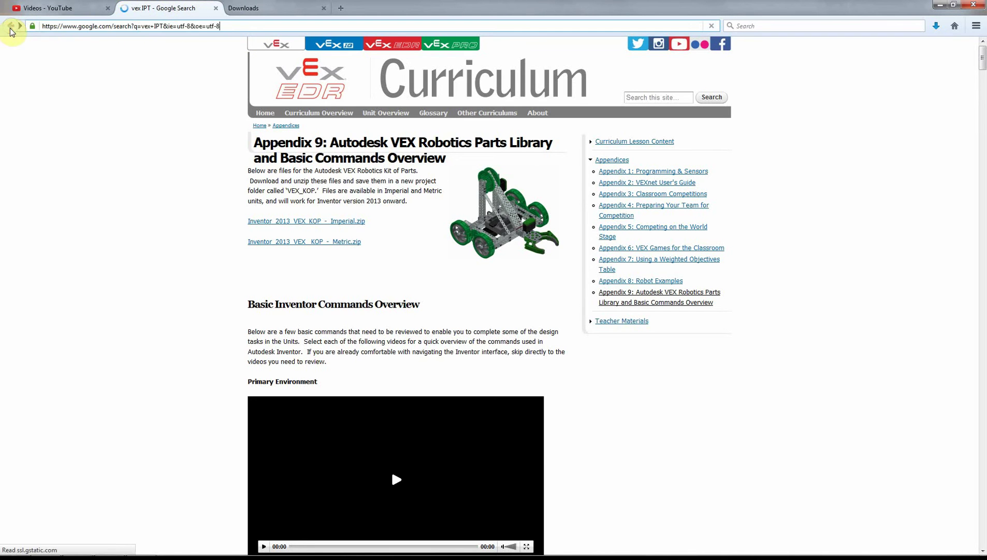
drag(115, 51, 49, 47)
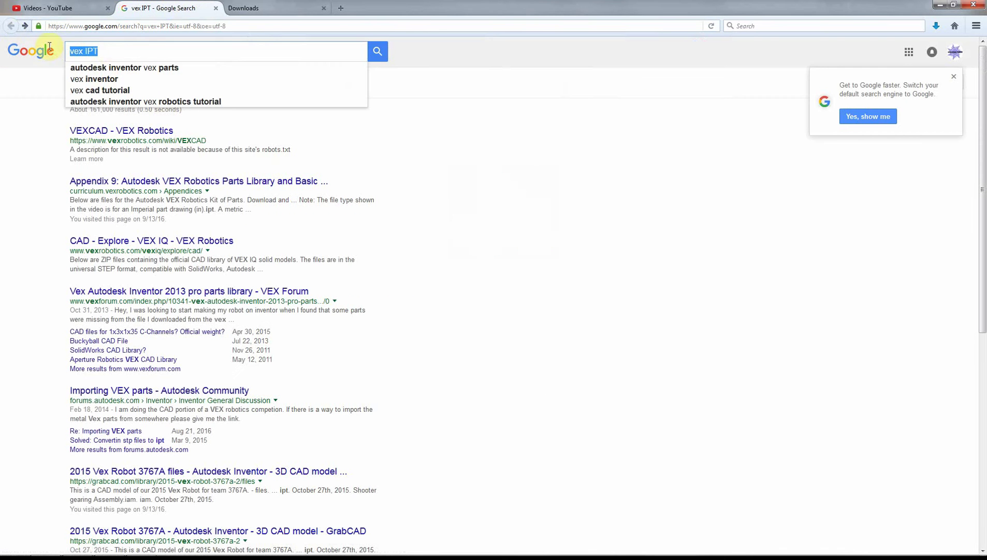
click(567, 217)
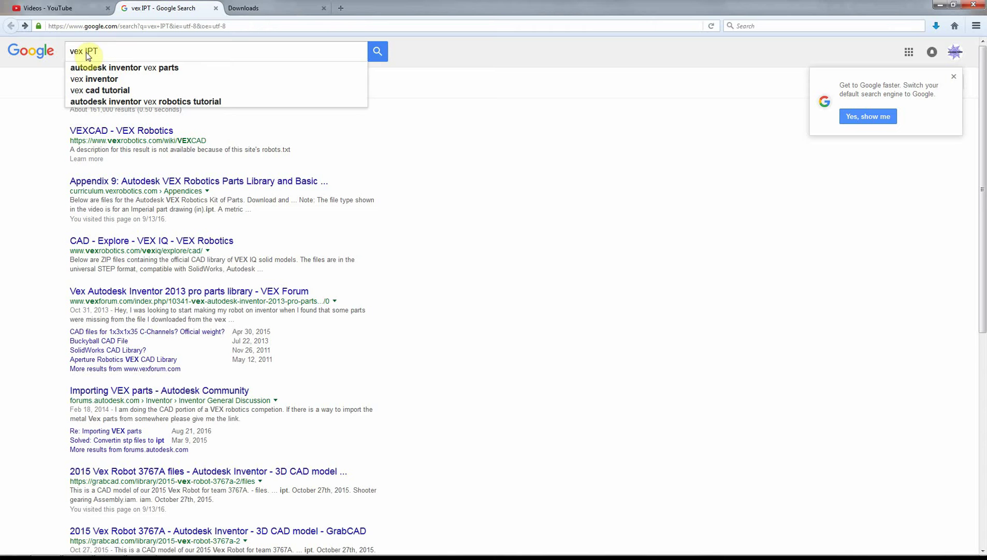
Switch back to Inventor and delete the front and middle 5x25 plates from the assembly
mouse_move(157, 549)
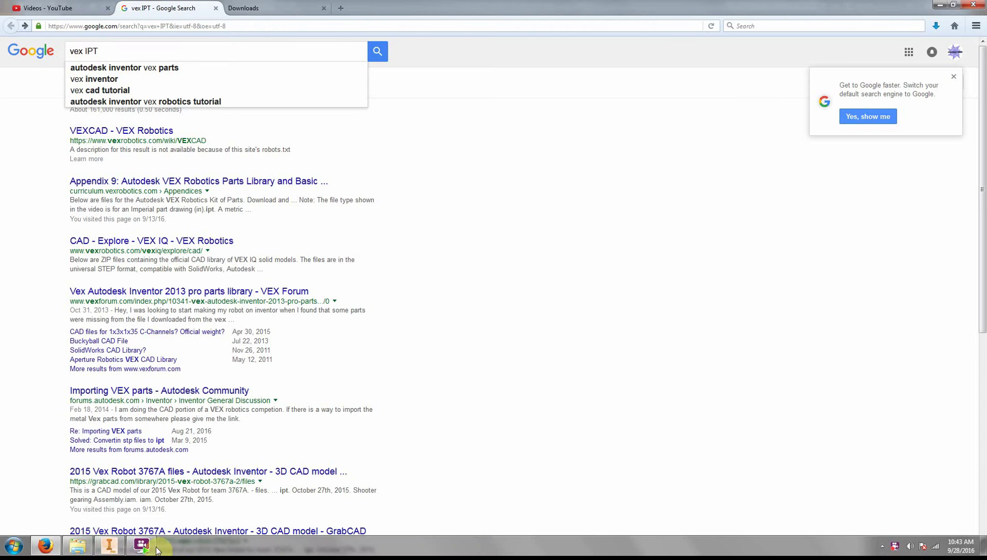
click(110, 545)
click(451, 417)
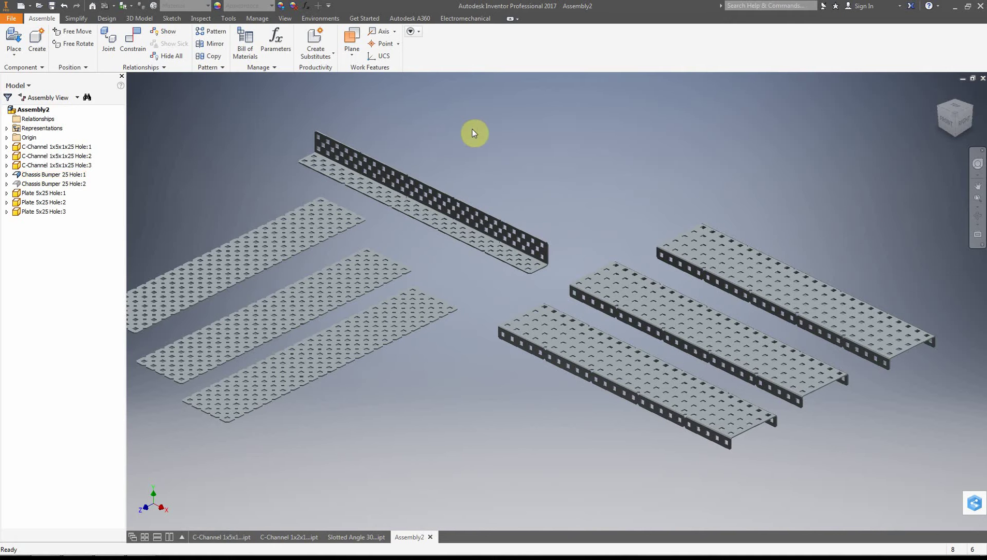
click(384, 328)
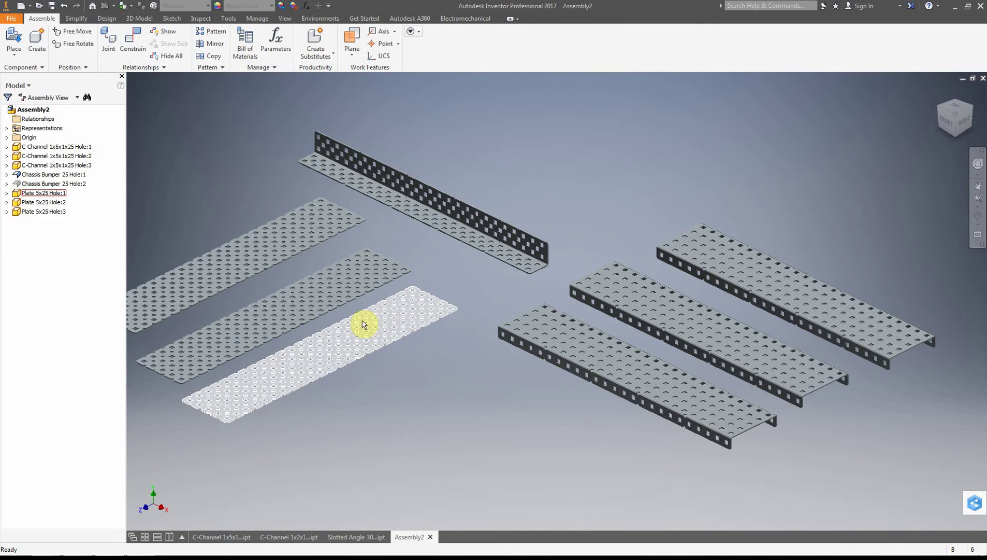
click(397, 337)
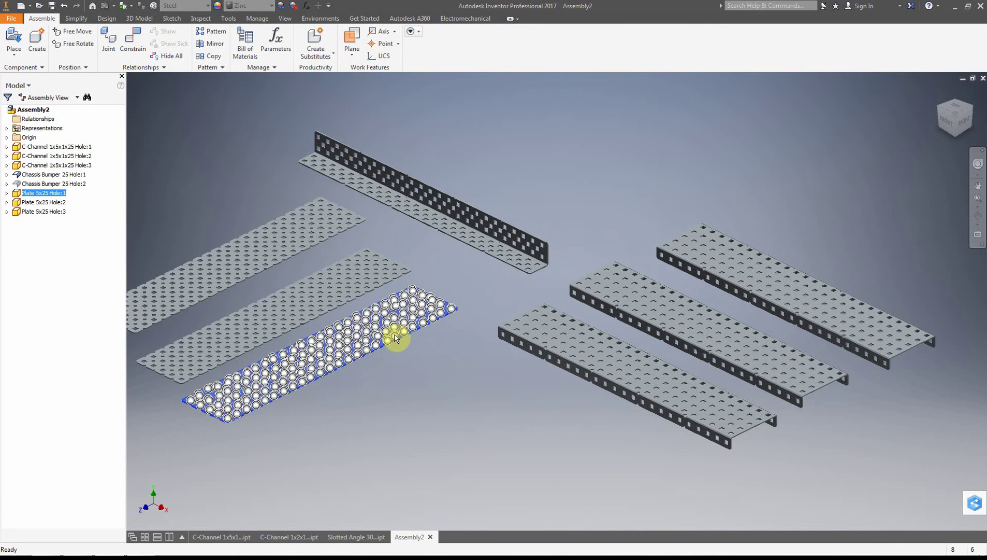
key(Delete)
click(345, 287)
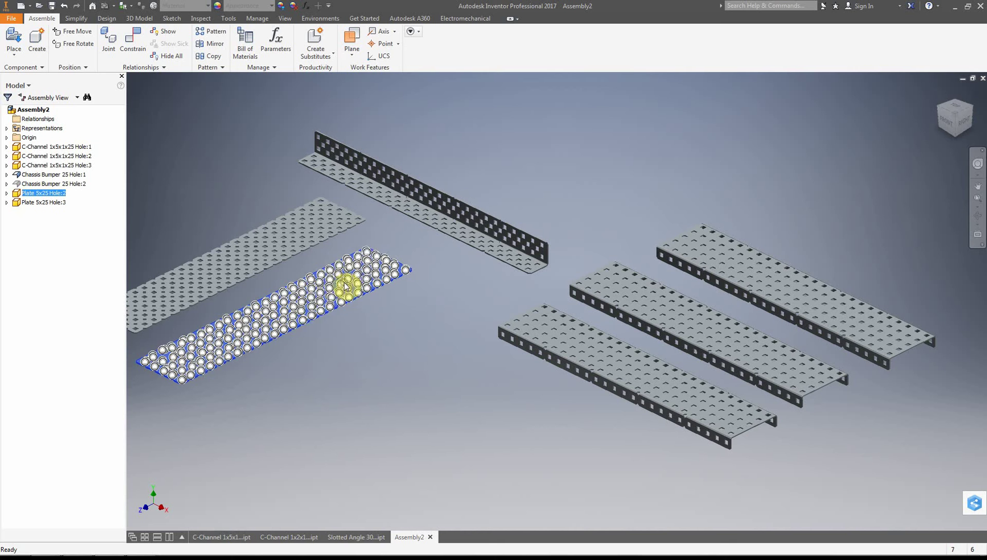
right_click(346, 287)
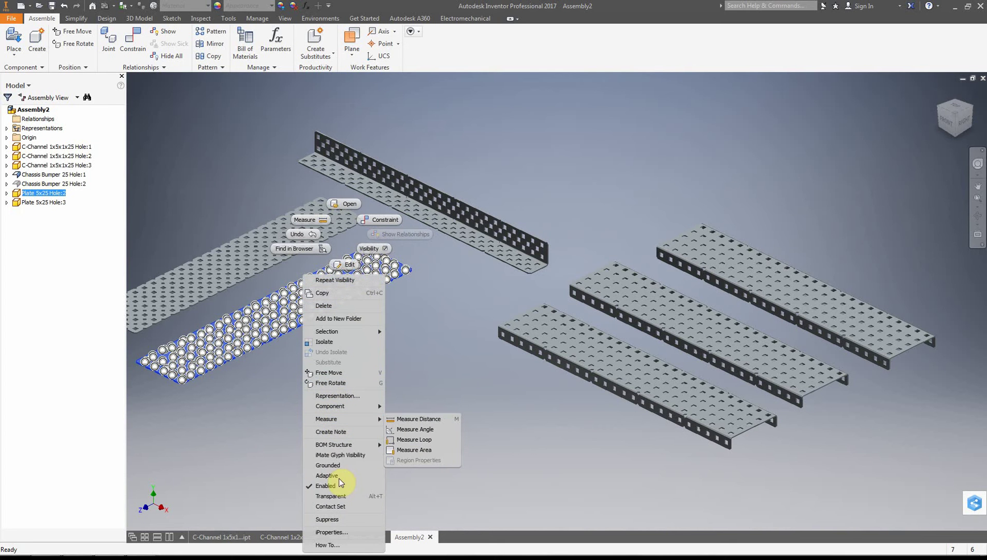
click(325, 306)
right_click(294, 229)
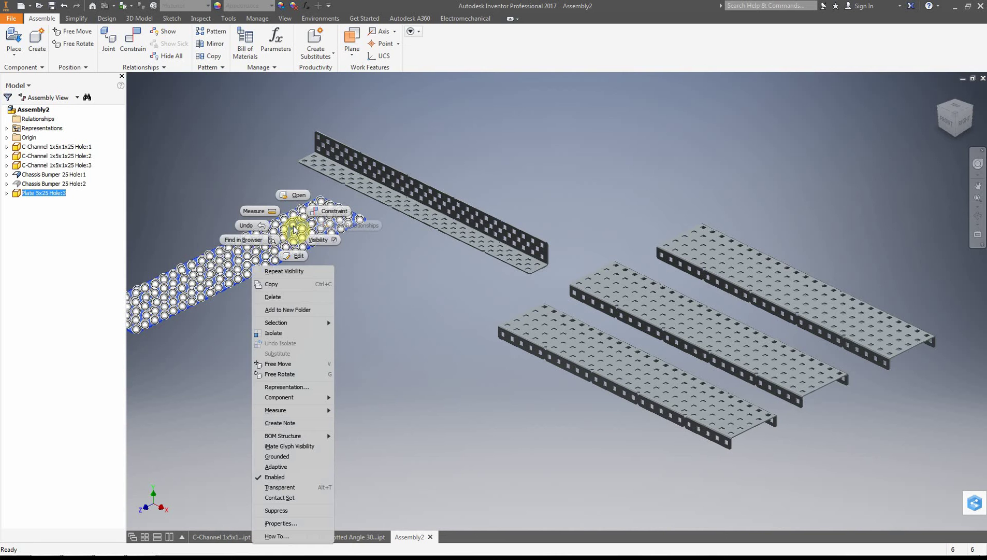
click(446, 412)
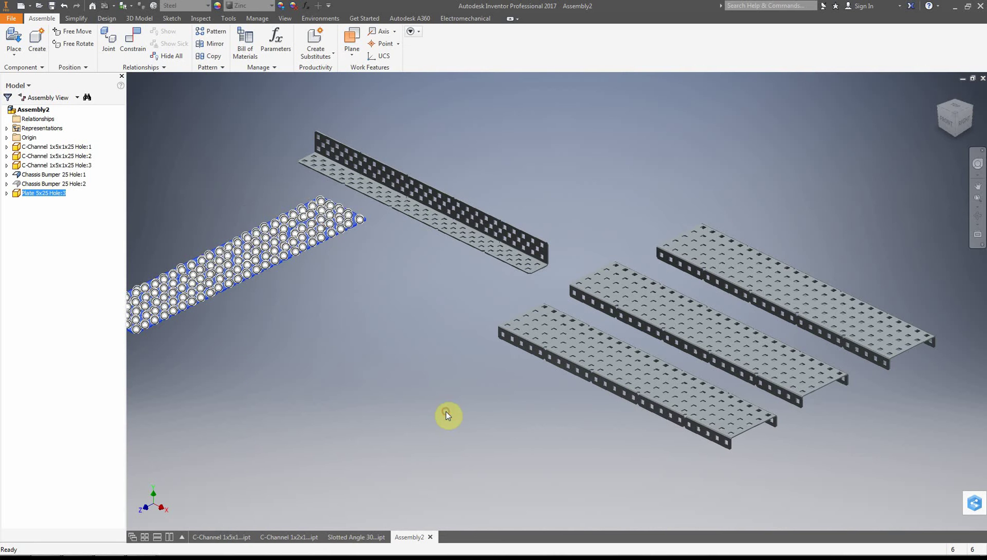
click(449, 412)
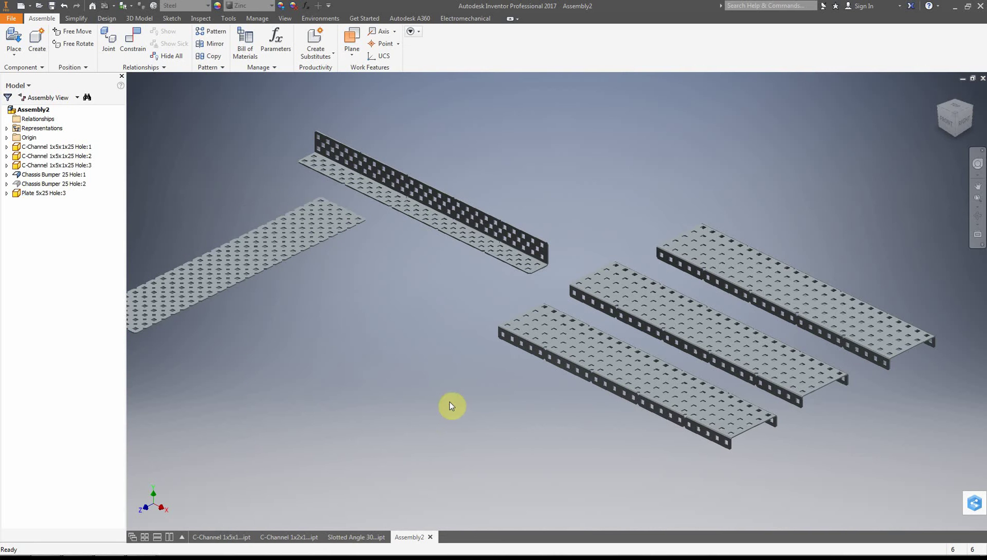
Delete the middle 1x5x1x25 C-channel, keeping the other two
right_click(705, 309)
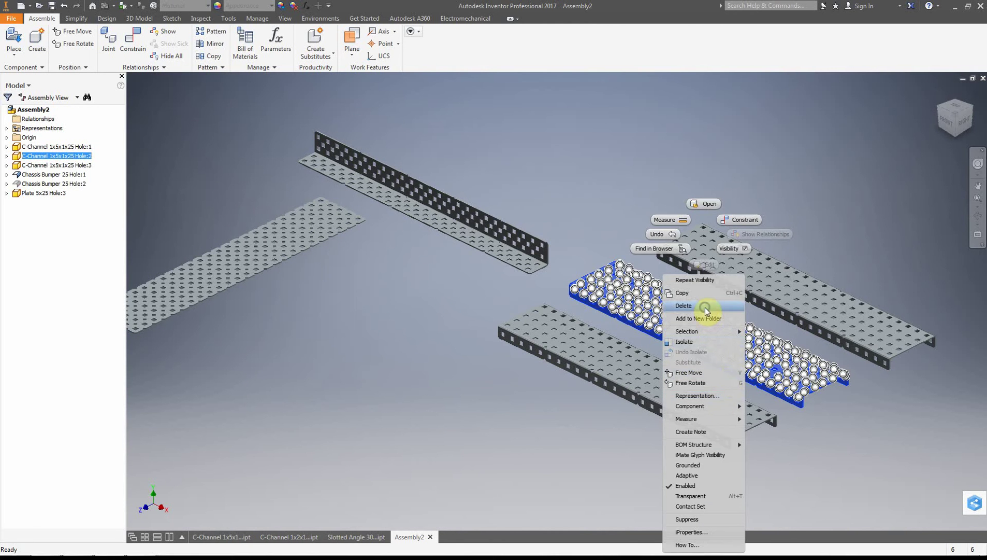
click(705, 306)
right_click(760, 283)
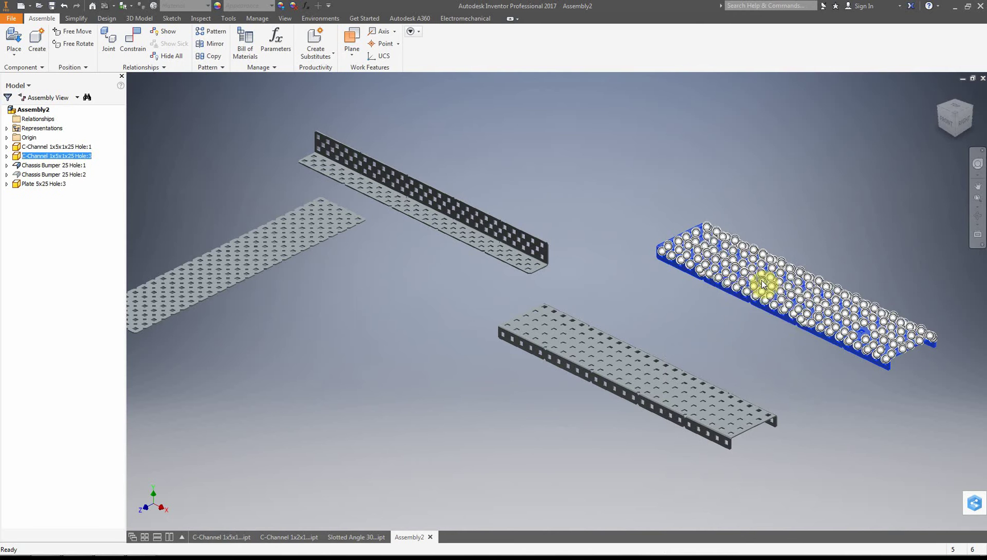
click(618, 298)
click(418, 282)
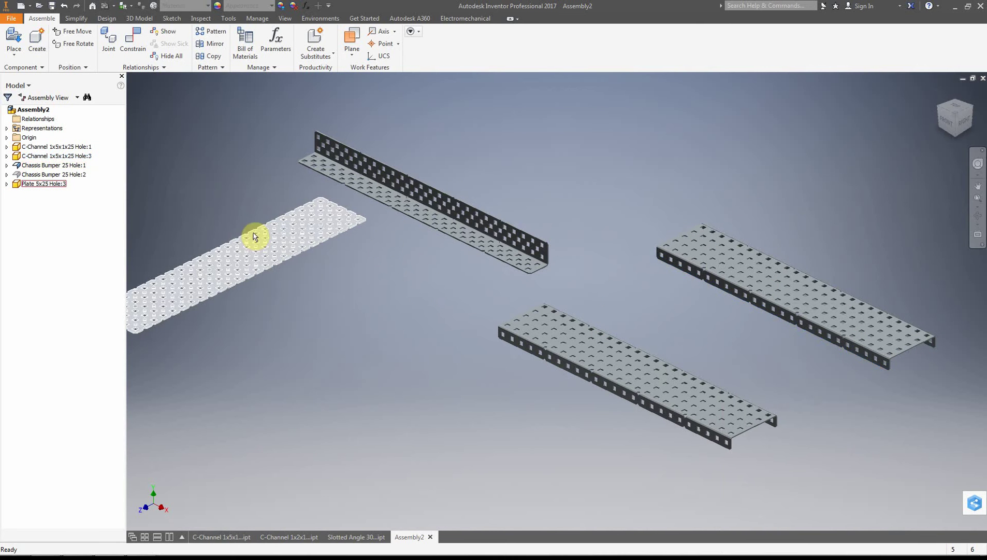
Move the remaining 5x25 plate into the space between the chassis bumper and the front C-channel
drag(260, 243, 353, 343)
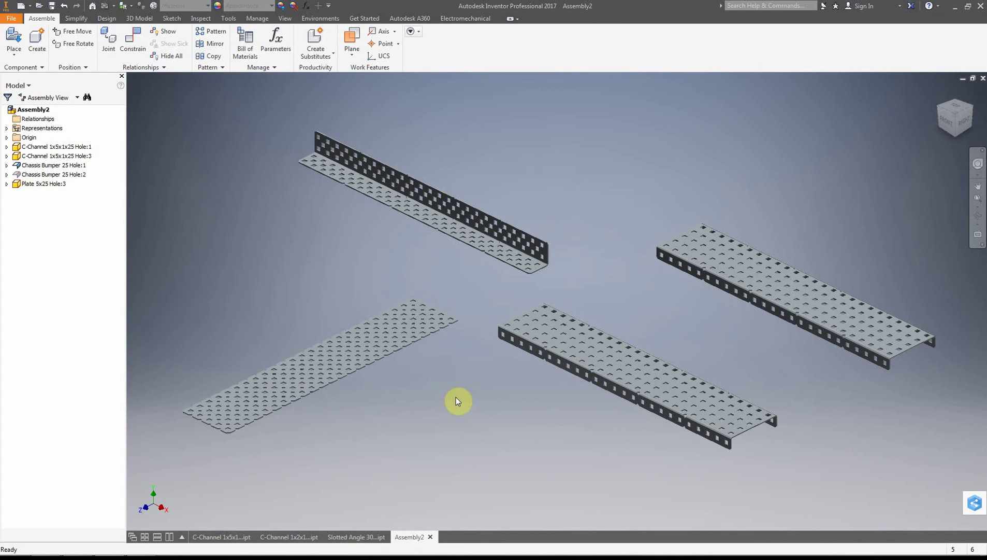
drag(390, 330, 365, 274)
click(403, 337)
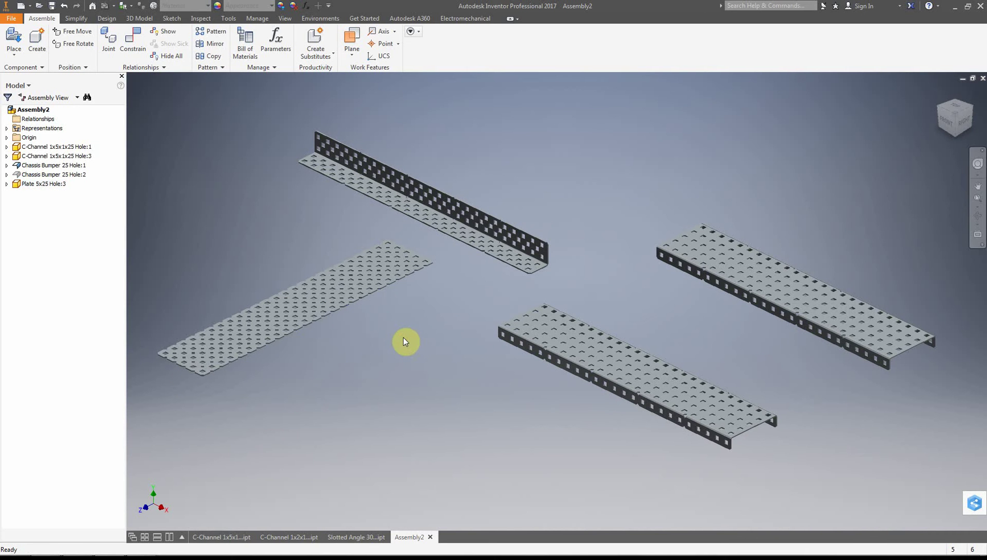
Move the chassis bumper away from the plate, close to the rear C-channel, and return to the Inventor assembly
click(471, 218)
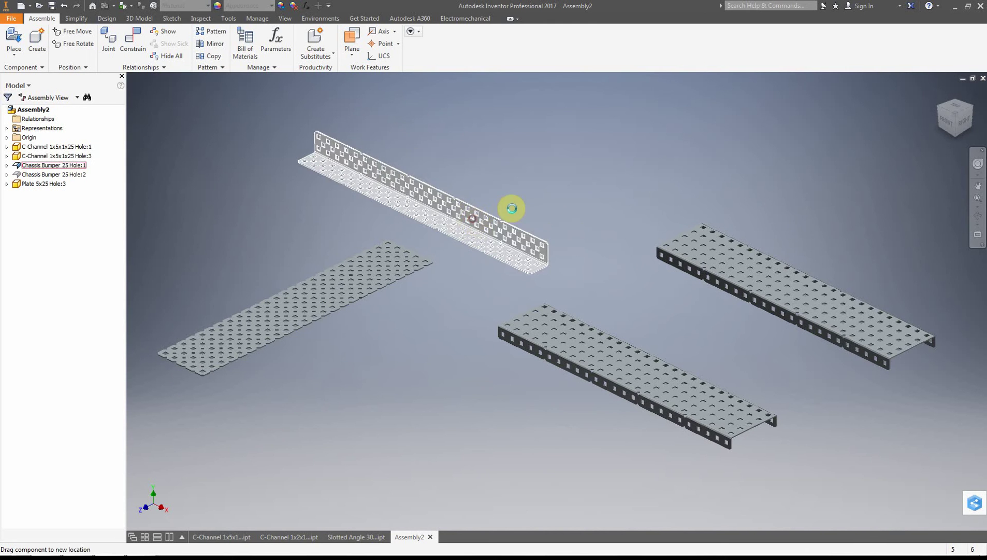
drag(512, 205, 584, 221)
click(476, 234)
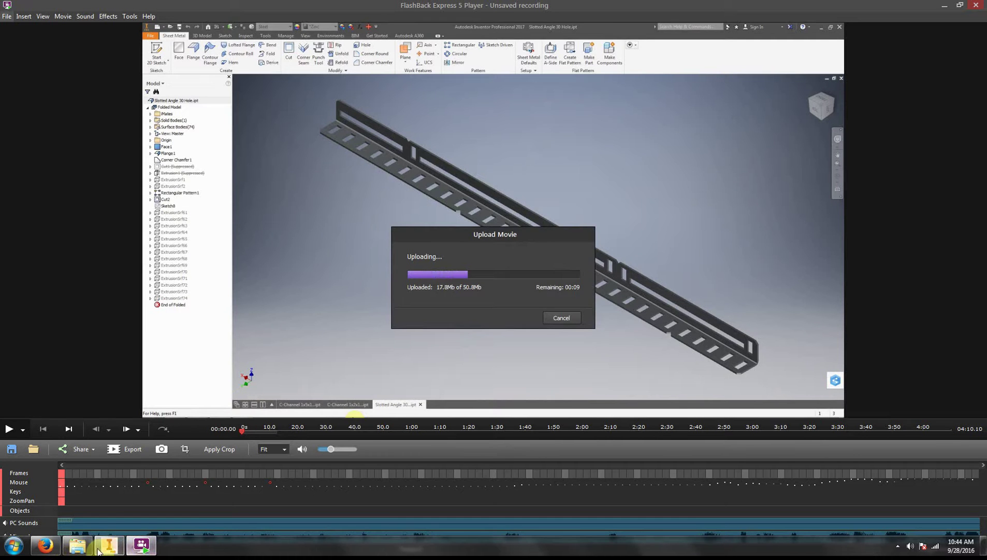
click(113, 547)
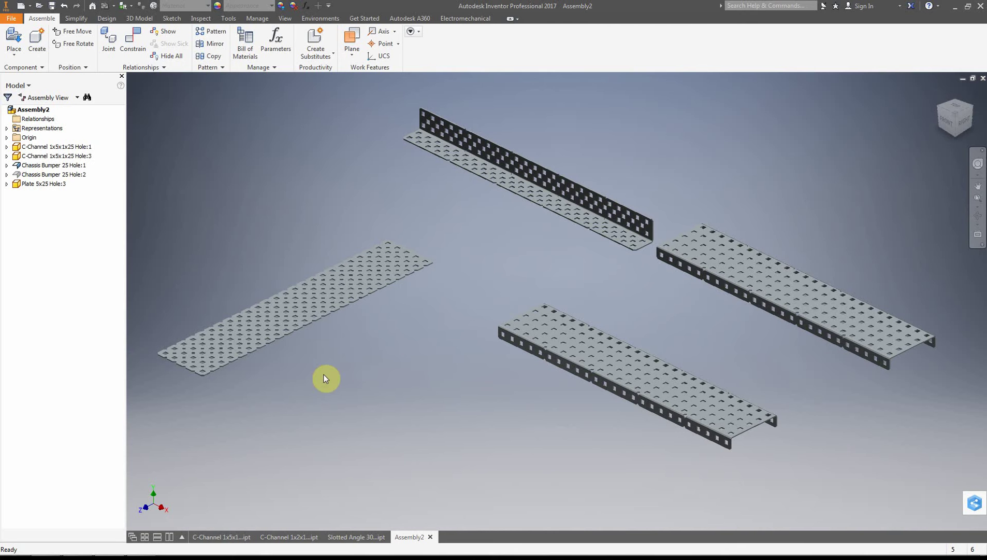
Move the 5x25 plate towards the chassis bumper and raise it across the bumper as seen from the side
drag(294, 300, 492, 280)
drag(963, 115, 864, 120)
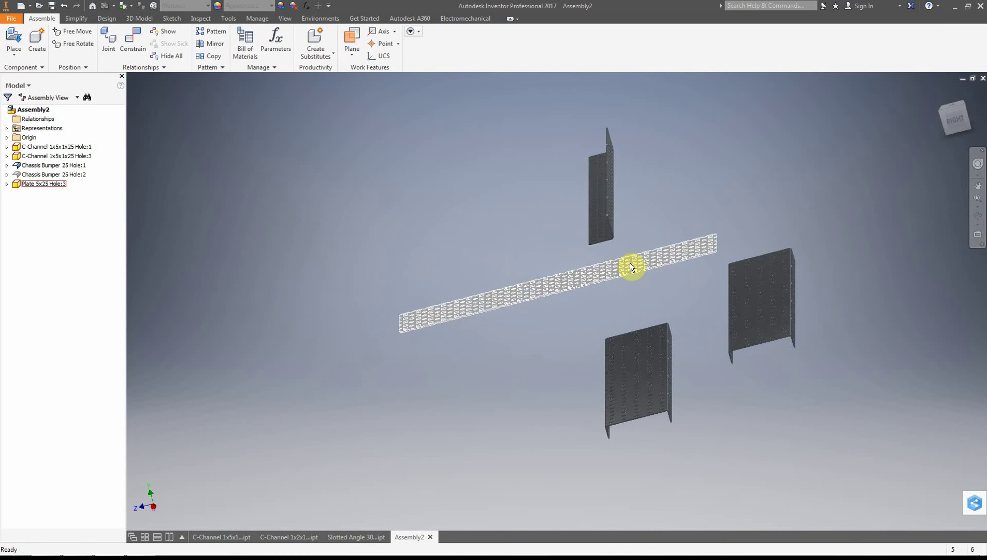
drag(629, 263, 613, 215)
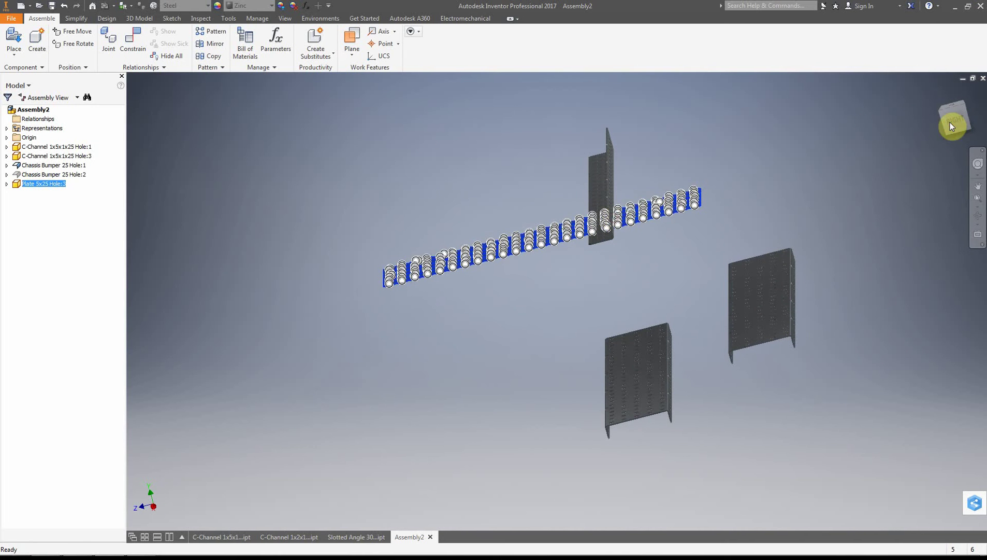
In the Right view, raise the 5x25 plate so it crosses the chassis bumper's upright flange just above its base
mouse_move(946, 121)
mouse_down()
mouse_move(961, 126)
mouse_move(986, 85)
mouse_move(986, 122)
mouse_move(939, 126)
mouse_up()
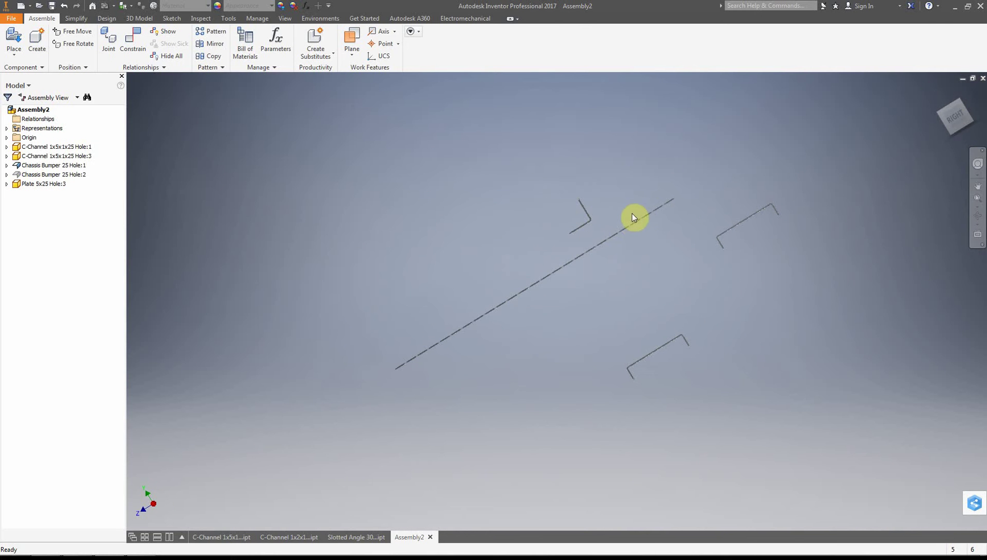
click(956, 115)
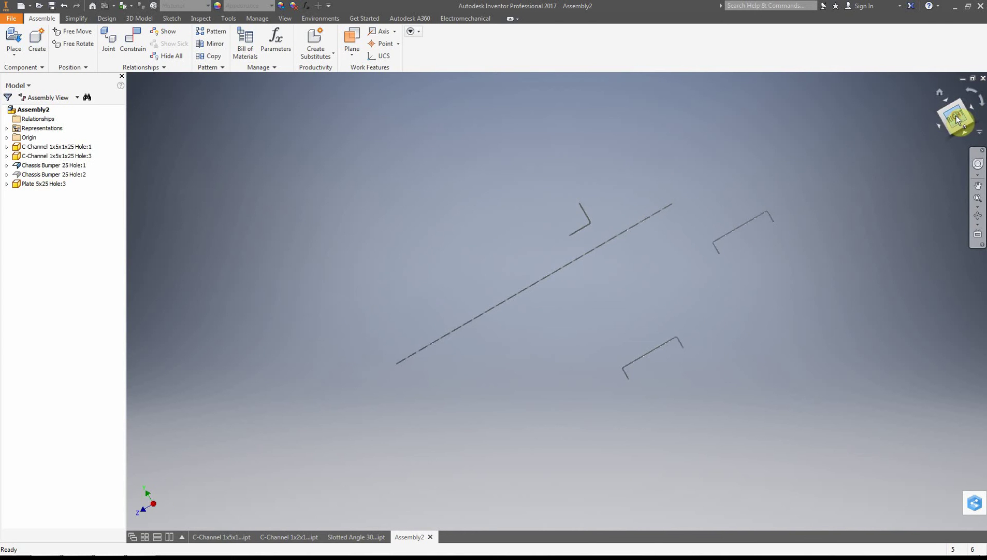
drag(619, 273, 618, 253)
click(955, 119)
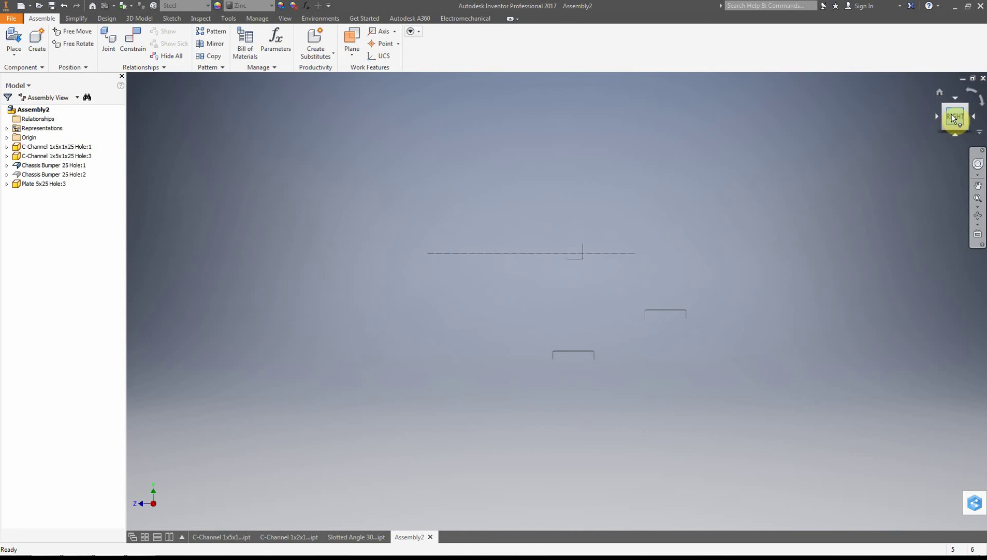
In an isometric view, shift the 5x25 plate slightly along its length so it passes further through the chassis bumper
drag(953, 114, 986, 181)
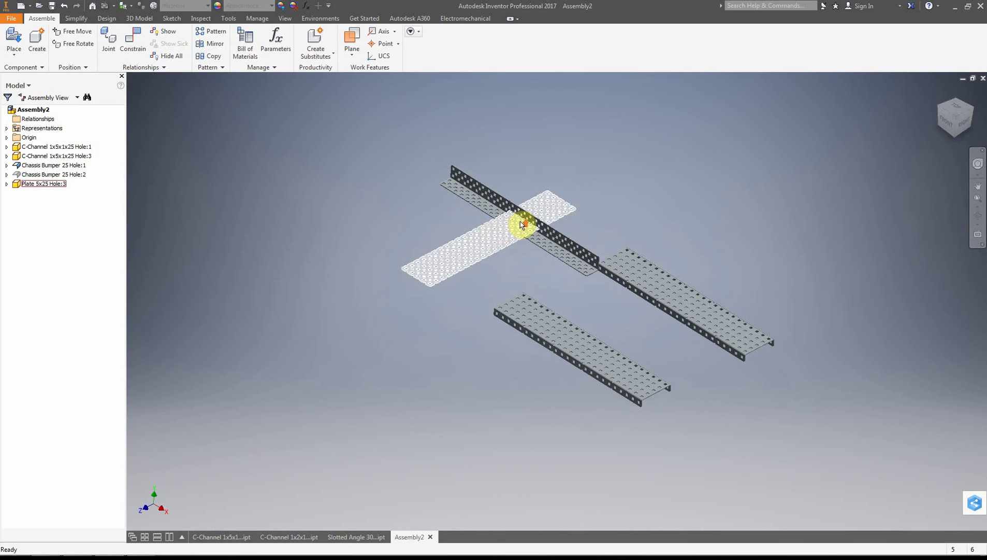
scroll(519, 221, down, 3)
scroll(519, 221, up, 5)
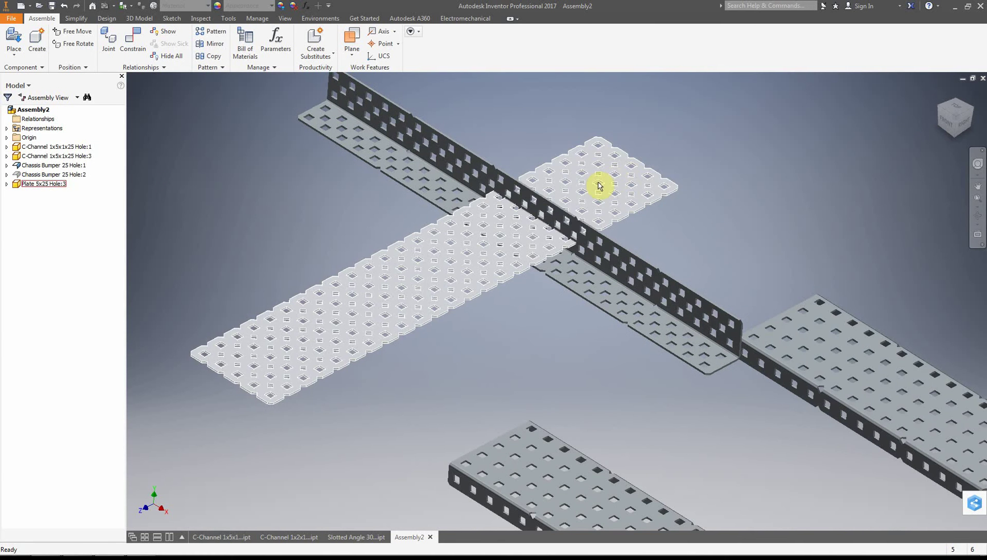
mouse_move(599, 185)
mouse_down()
mouse_move(645, 162)
mouse_move(613, 168)
mouse_move(623, 190)
mouse_move(616, 176)
mouse_up()
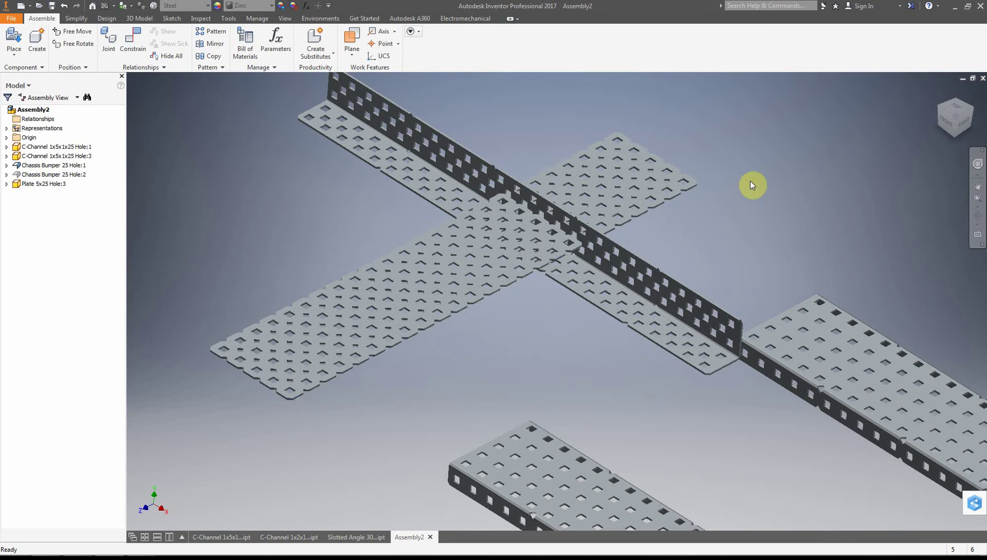
Pull the 5x25 plate clear of the chassis bumper, and separate the bumper from the rear C-channel
mouse_move(505, 235)
mouse_down()
mouse_move(283, 364)
mouse_move(483, 340)
mouse_move(563, 317)
mouse_up()
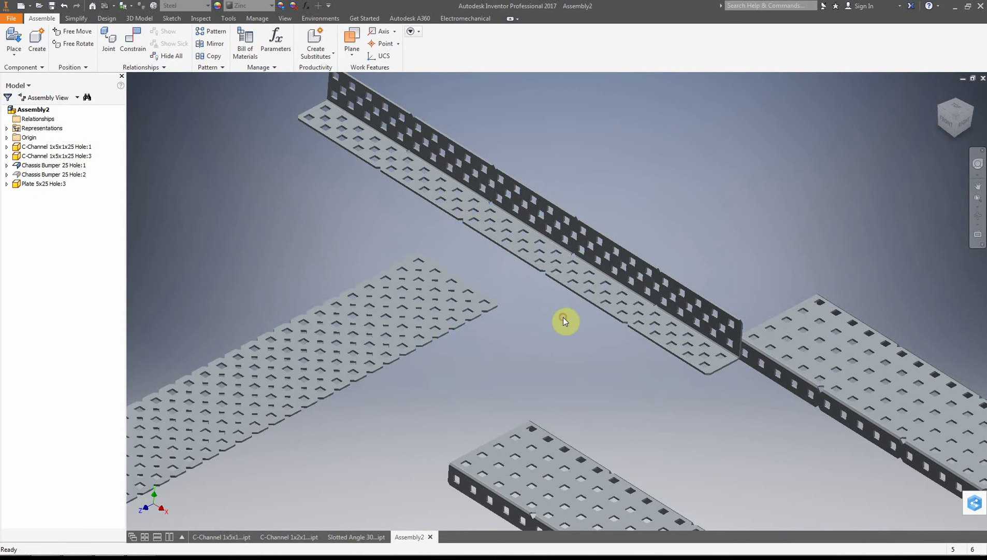
scroll(895, 171, down, 3)
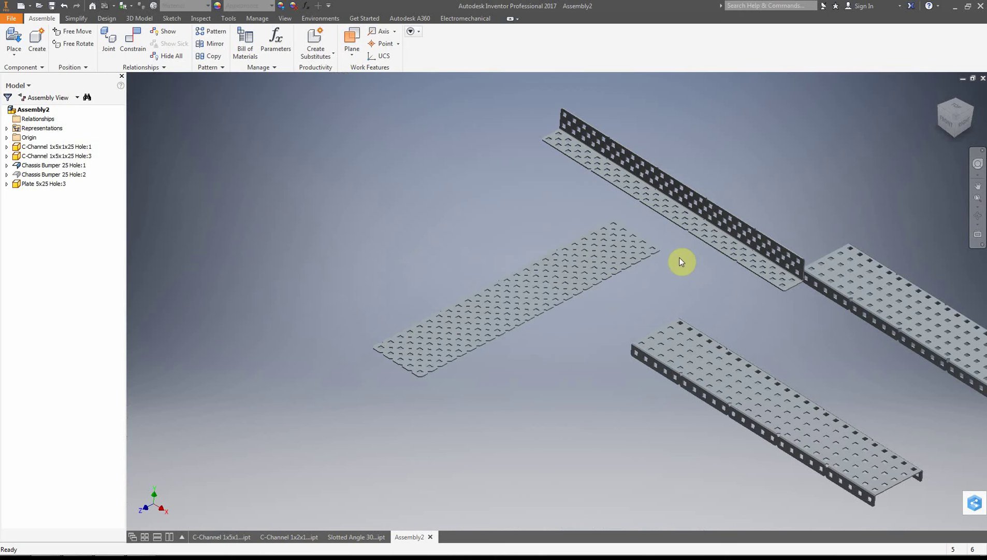
drag(584, 260, 501, 299)
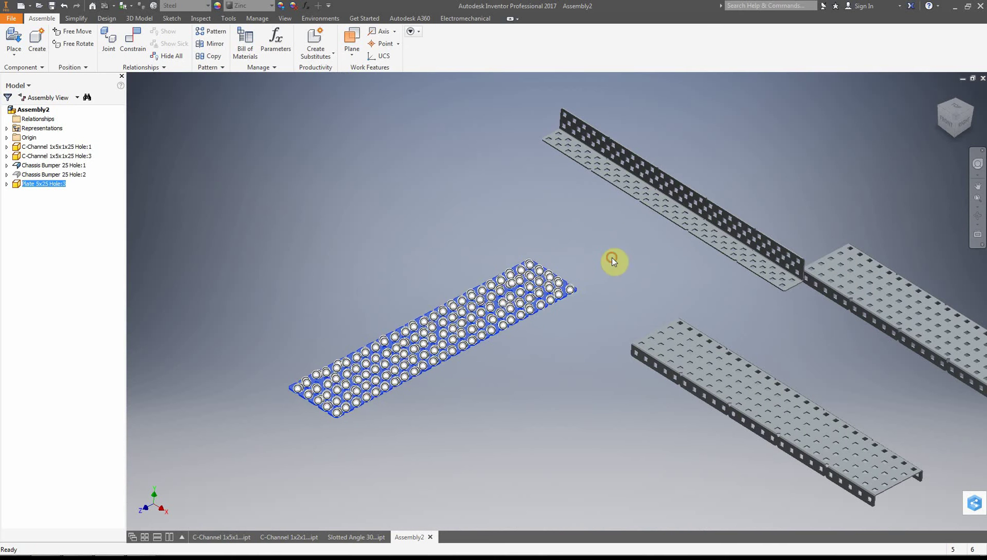
click(612, 257)
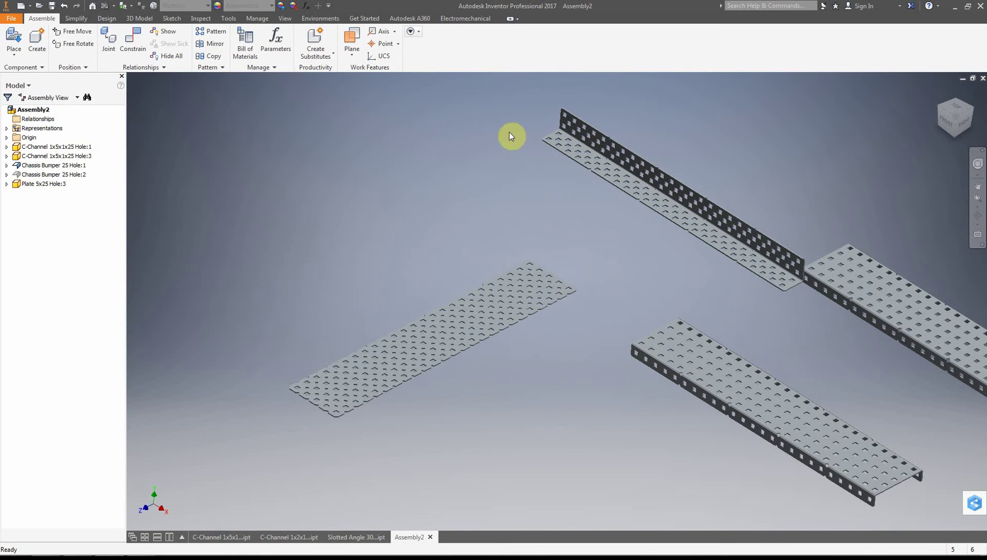
drag(676, 205, 645, 192)
click(603, 261)
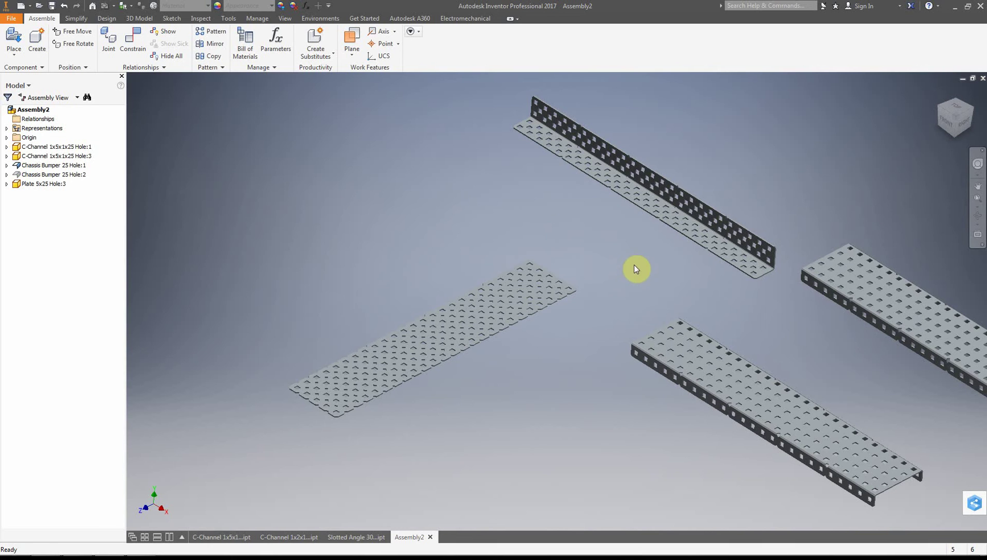
Start an assembly constraint for the 5x25 plate, try the Flush solution and return to Mate
click(133, 37)
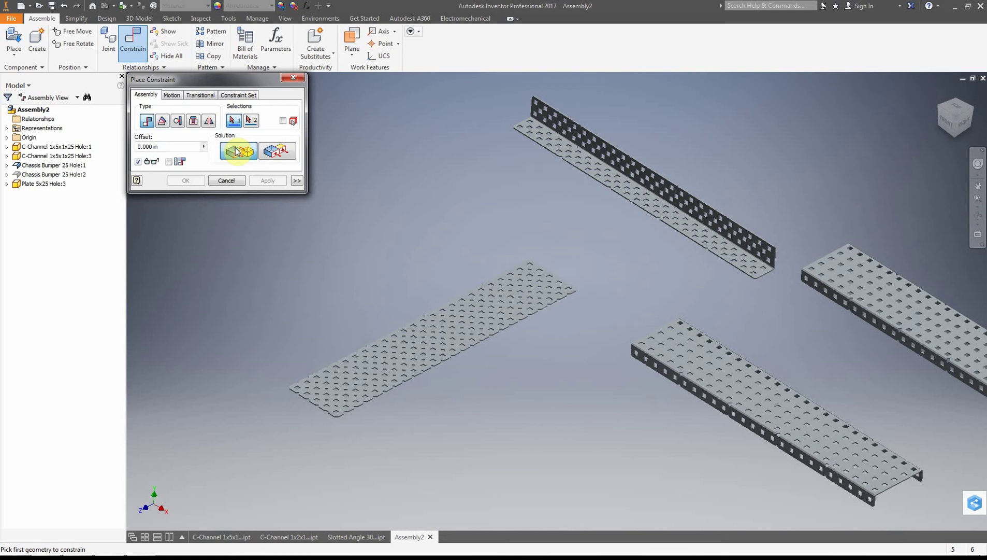
click(283, 153)
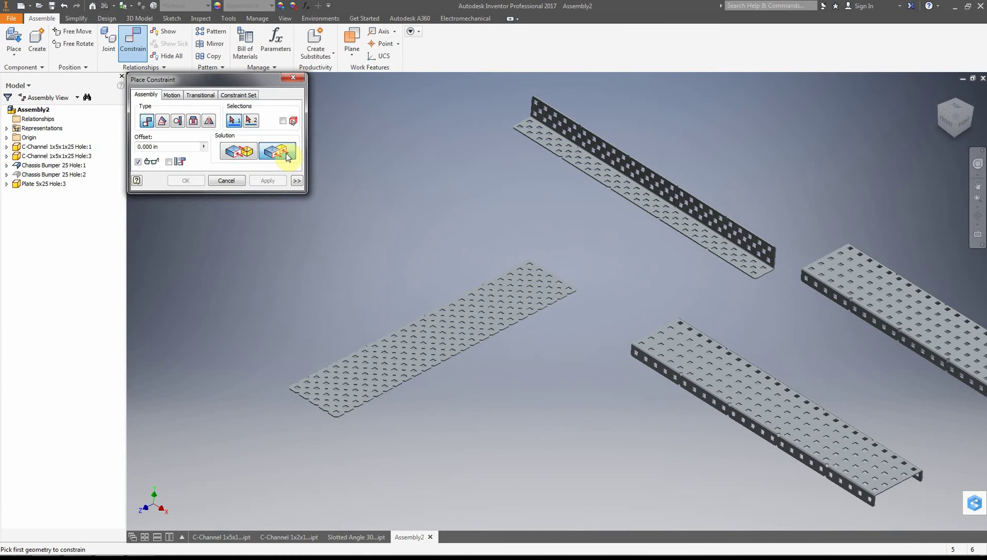
click(247, 156)
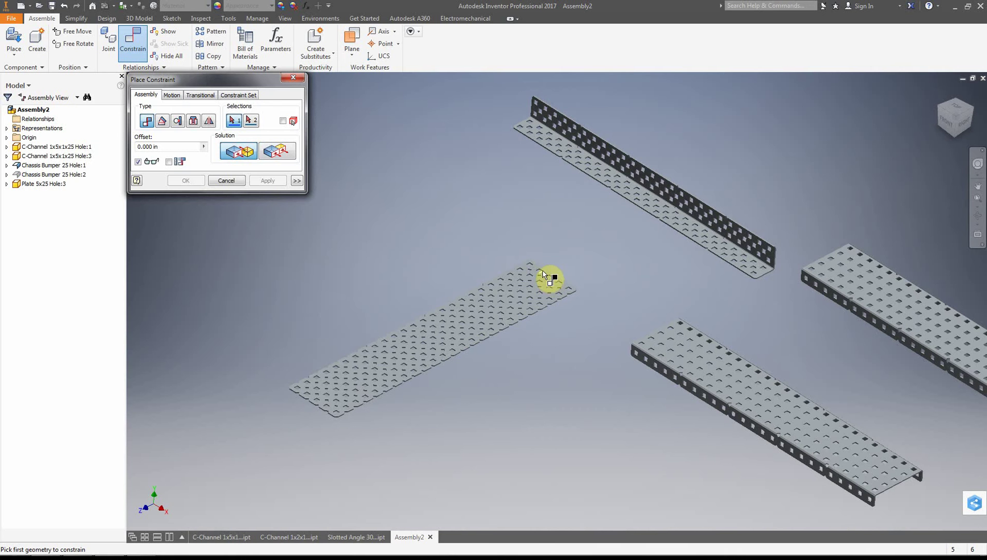
scroll(537, 272, down, 2)
scroll(537, 272, up, 10)
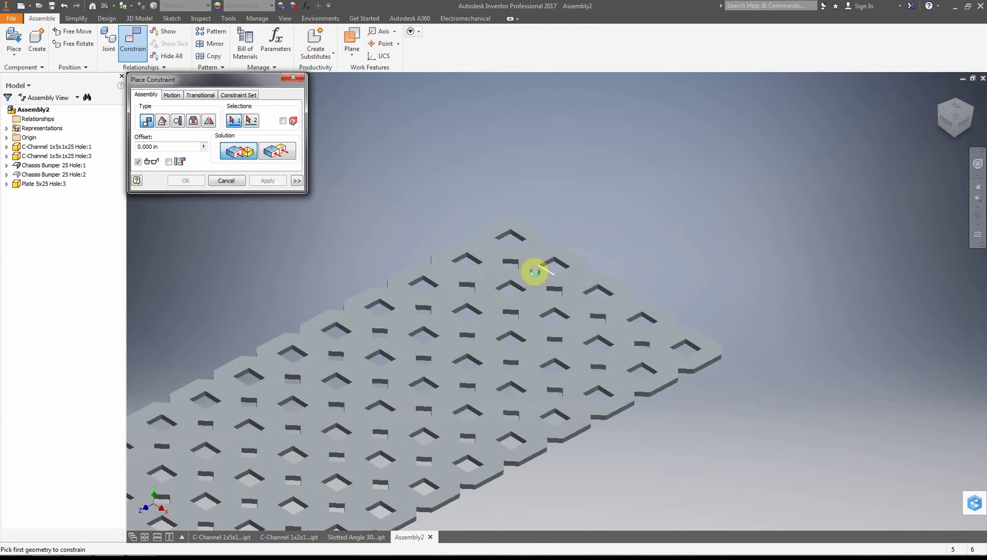
scroll(538, 277, down, 5)
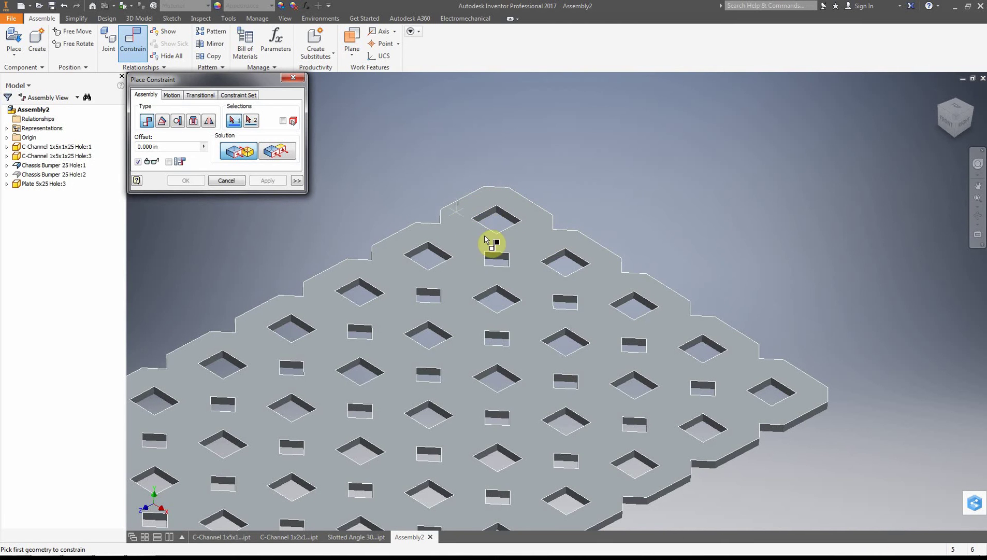
click(897, 545)
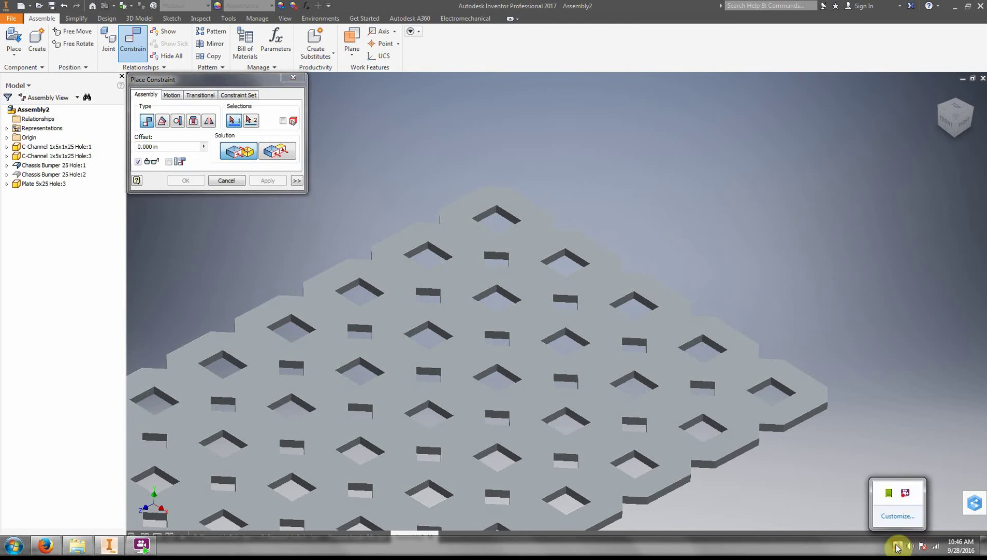
right_click(905, 496)
click(894, 383)
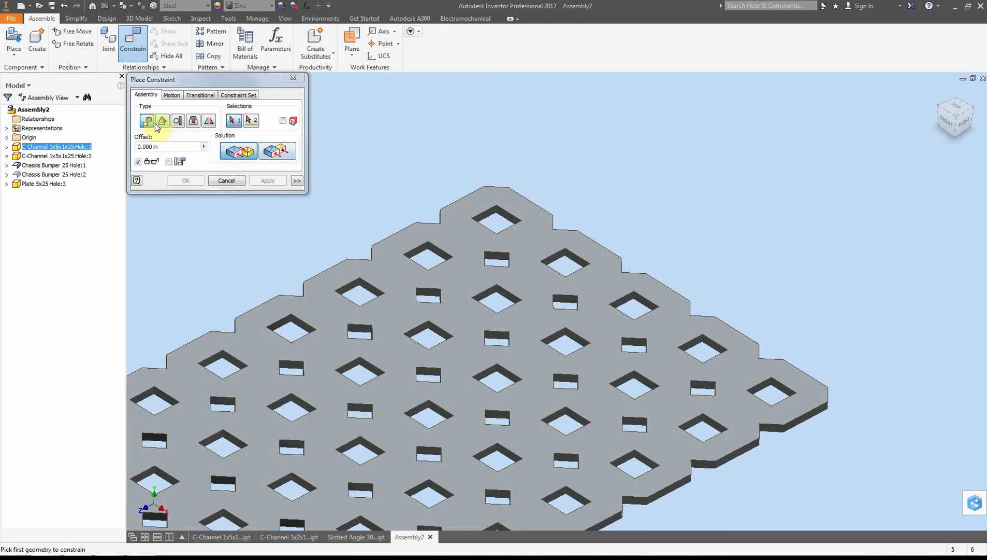
Mate the 5x25 plate's broad top face to the outer flange face of the front C-channel with a 0.000 in offset
click(125, 46)
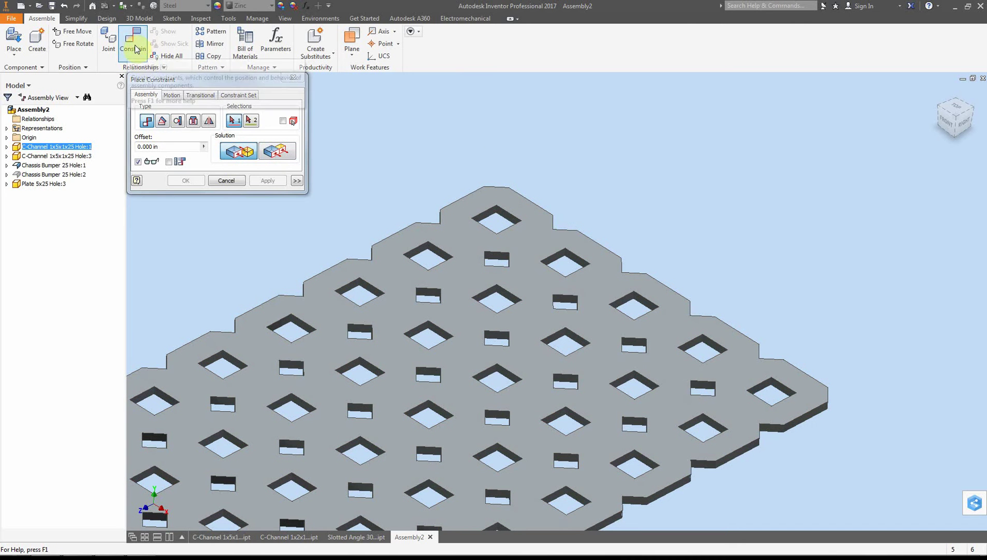
drag(165, 78, 181, 98)
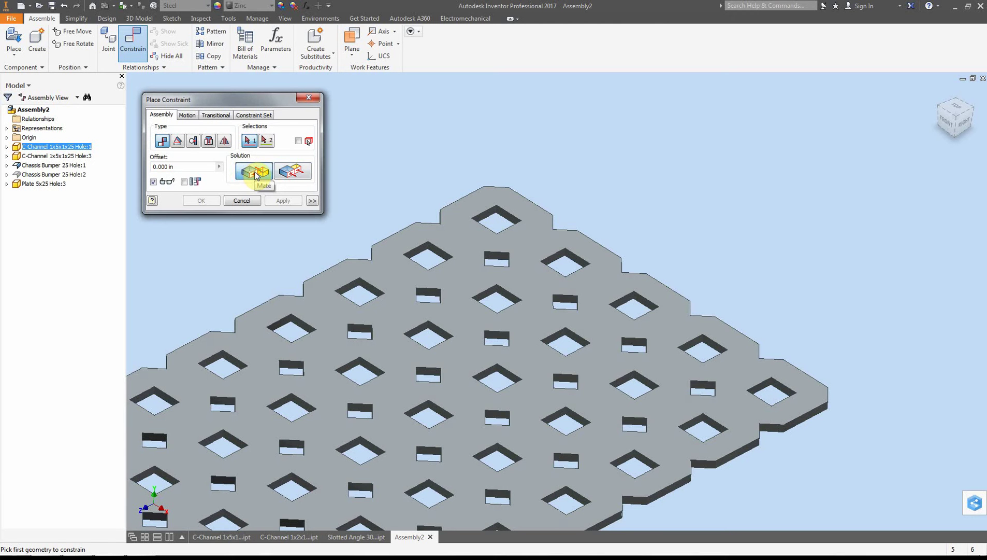
click(535, 248)
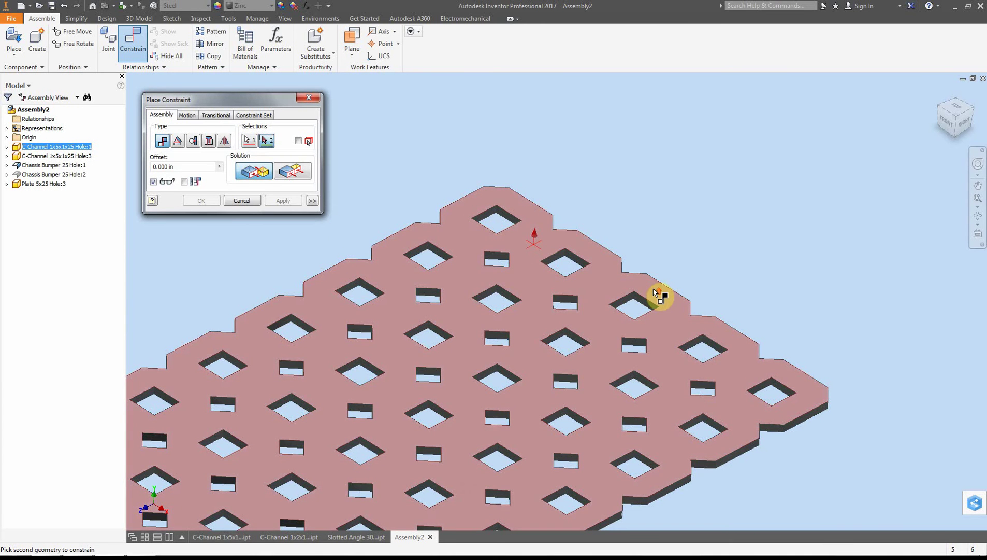
scroll(652, 288, down, 3)
scroll(651, 289, down, 4)
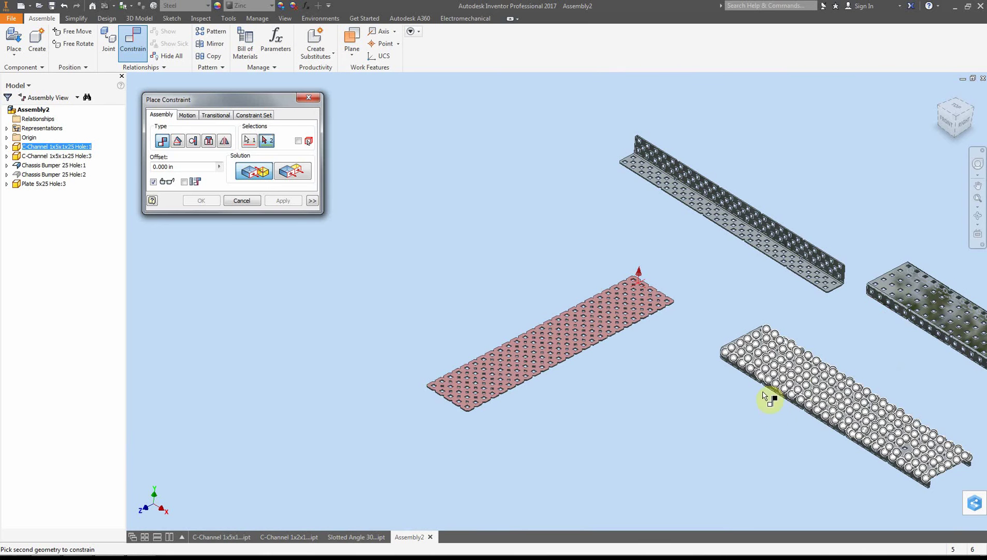
scroll(793, 393, down, 2)
scroll(781, 379, up, 8)
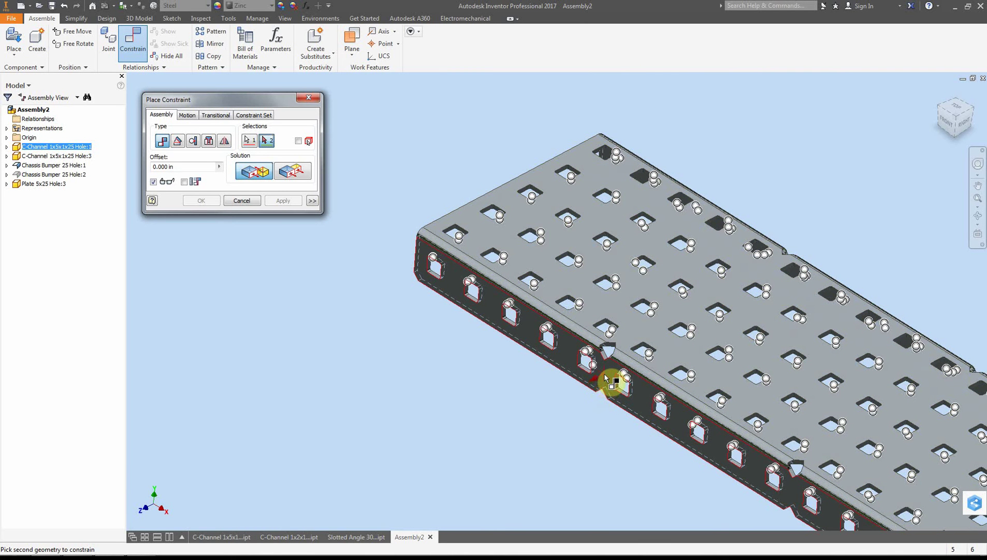
click(571, 349)
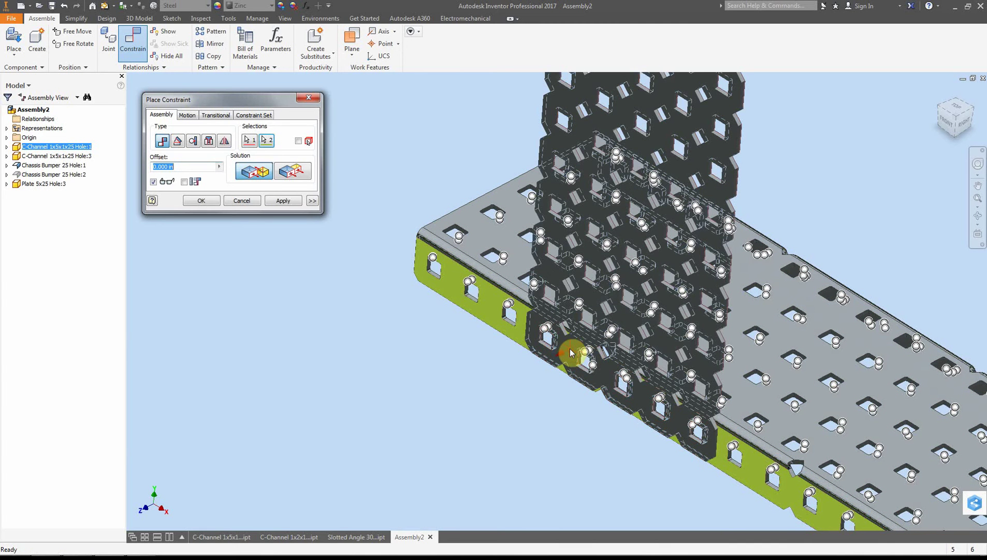
click(284, 201)
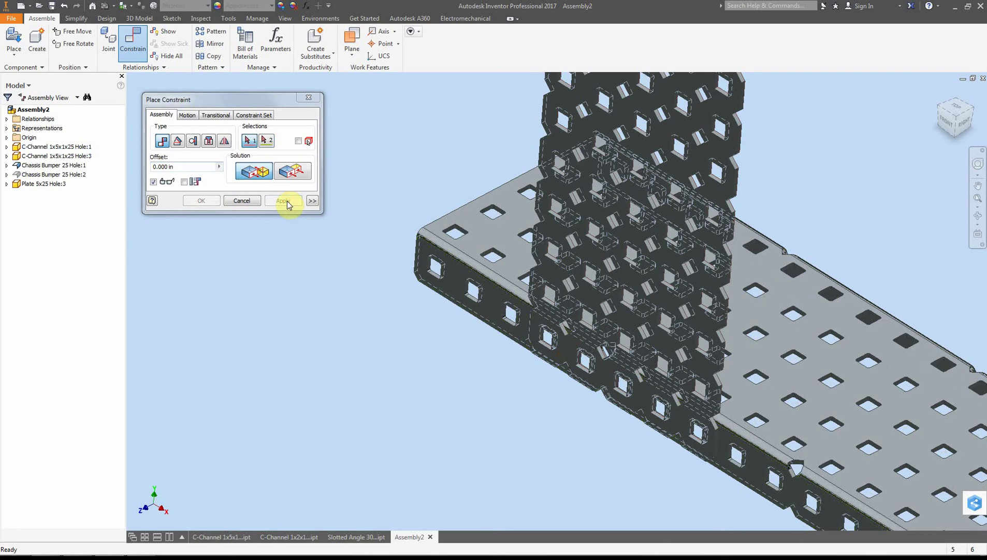
click(309, 98)
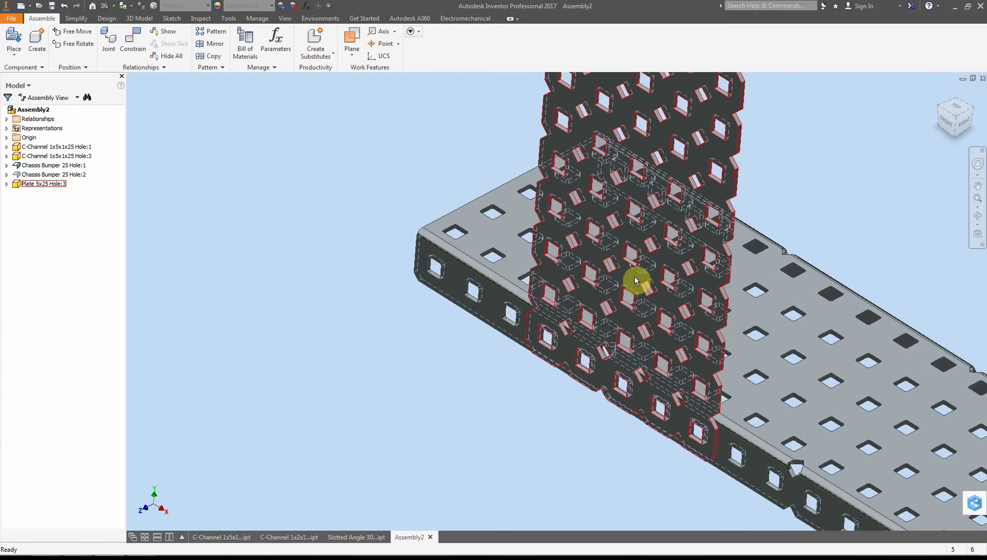
Slide the mated 5x25 plate along the flange towards the C-channel's end, and shift the C-channel together with the plate
drag(627, 273, 563, 246)
click(965, 122)
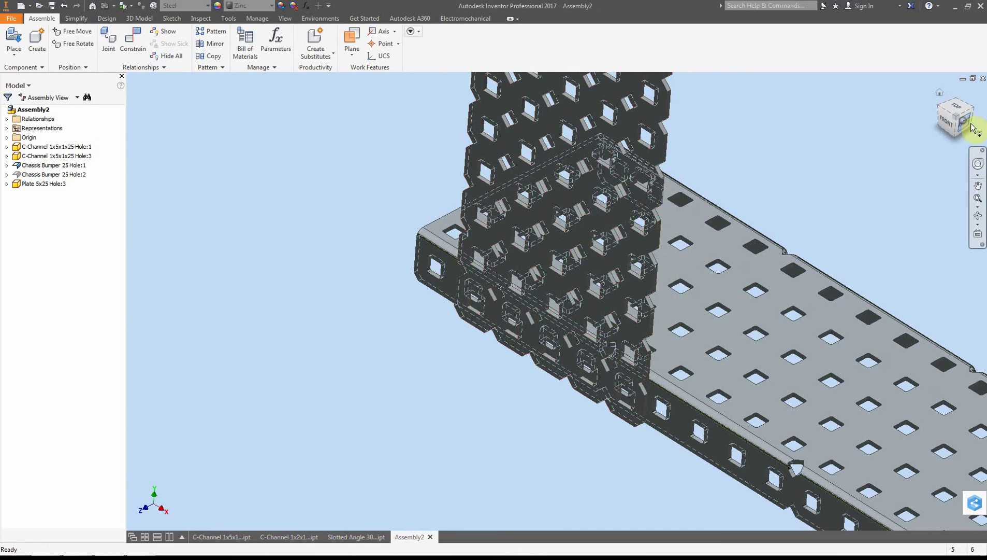
mouse_move(961, 124)
mouse_down()
mouse_move(924, 128)
mouse_move(716, 241)
mouse_move(738, 249)
mouse_up()
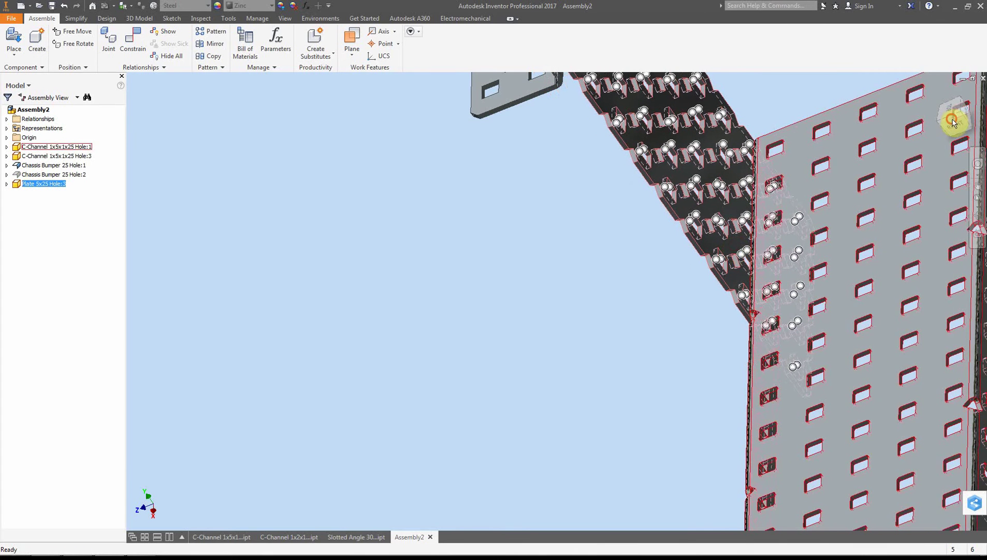
drag(979, 120, 913, 178)
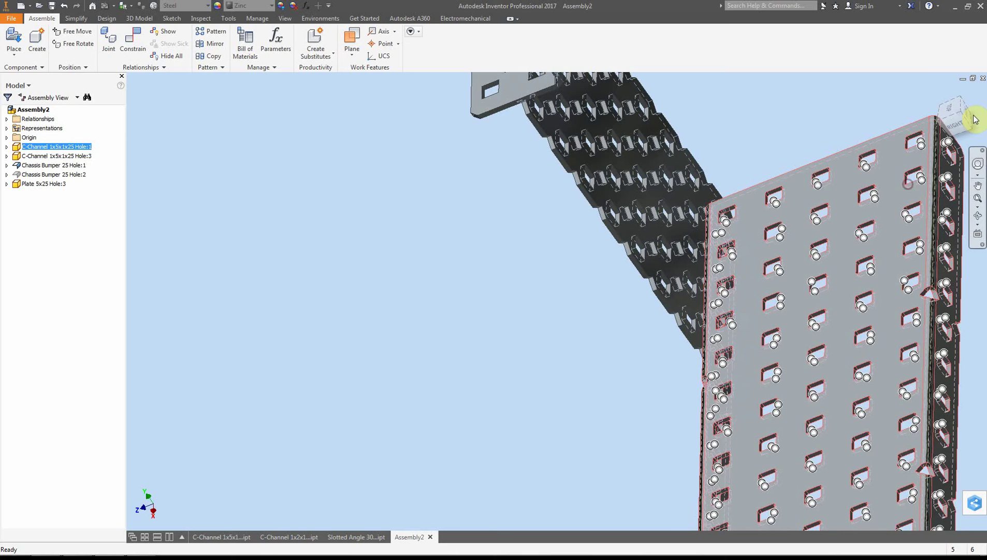
click(956, 115)
click(961, 119)
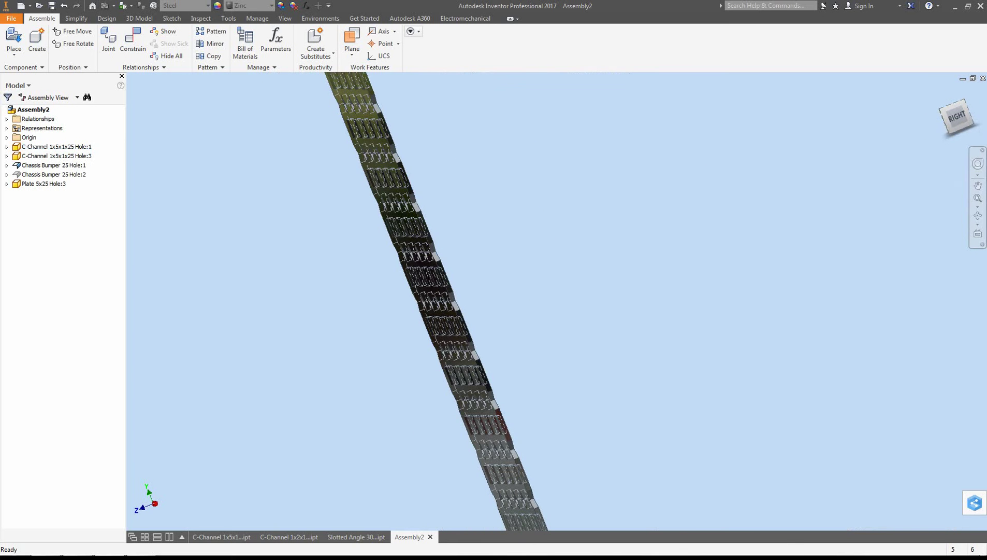
From the right and front views, slide the plate within the flange plane so only its lower end overlaps the C-channel
scroll(823, 239, down, 4)
scroll(826, 244, up, 2)
drag(712, 359, 747, 372)
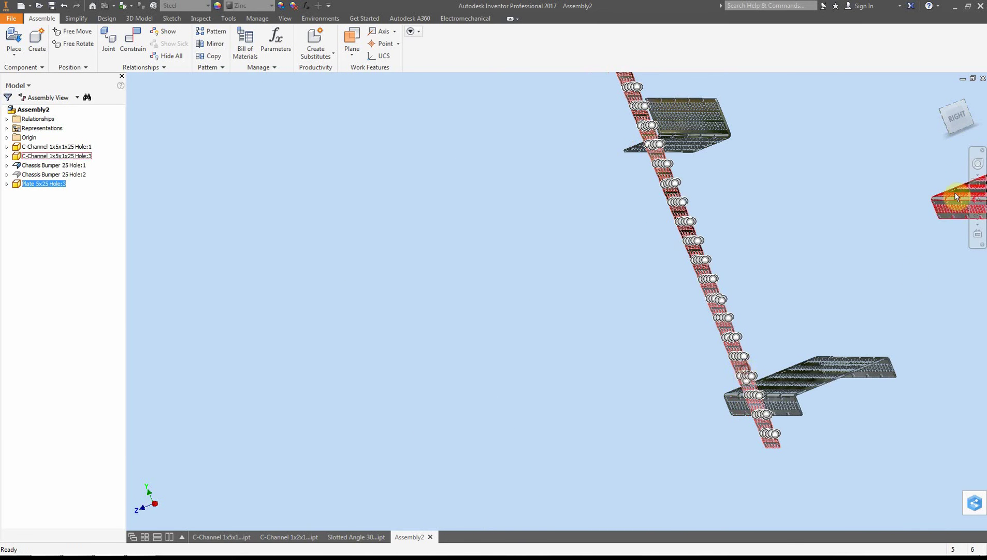
click(957, 120)
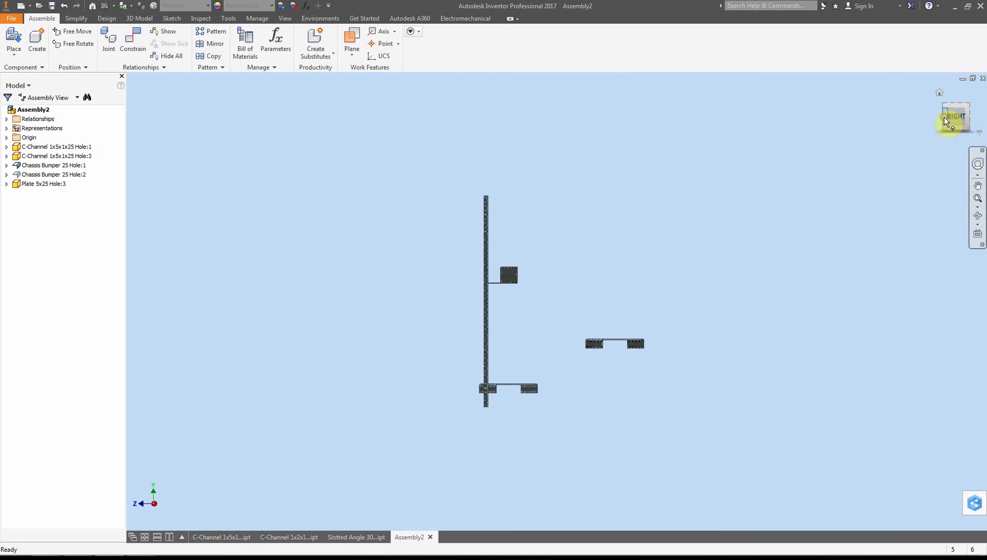
click(509, 350)
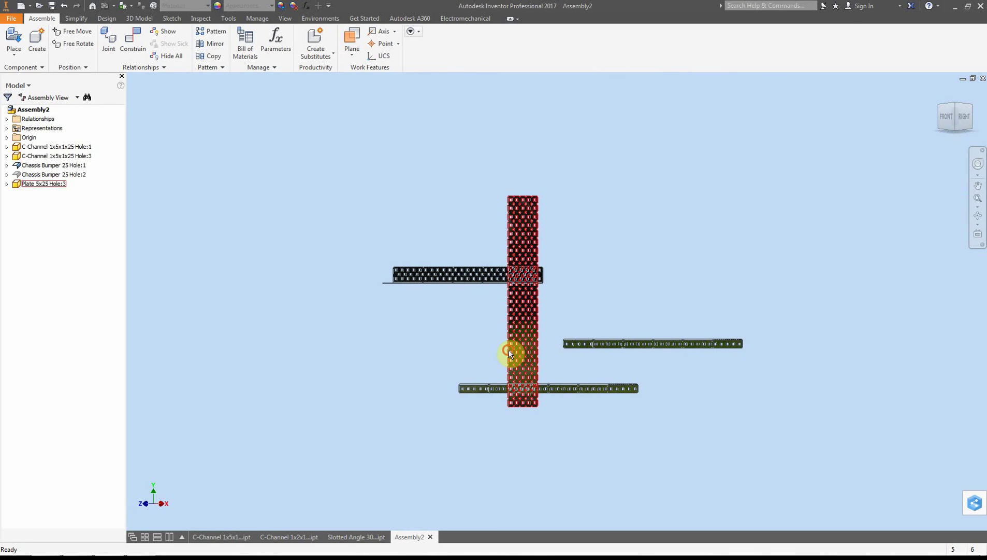
click(951, 118)
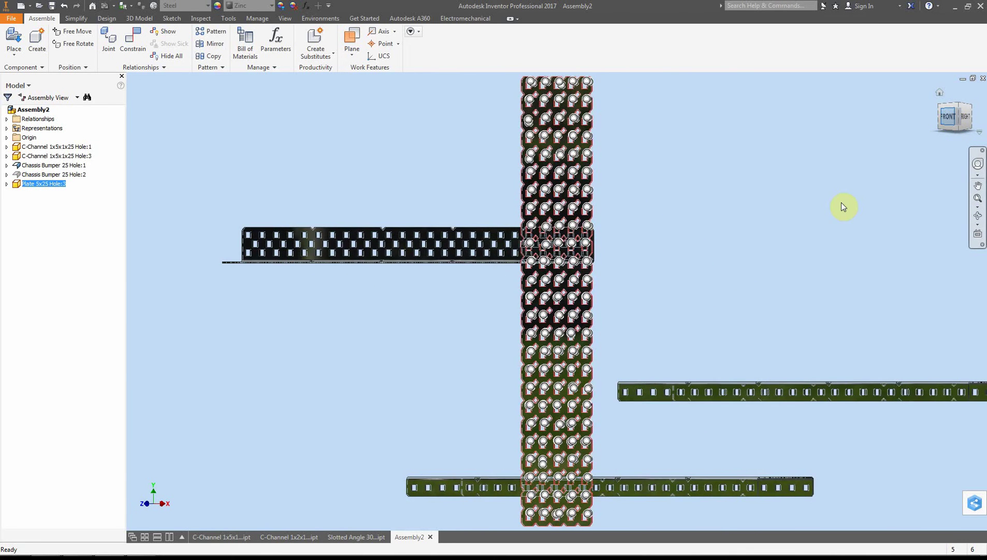
drag(578, 438, 501, 402)
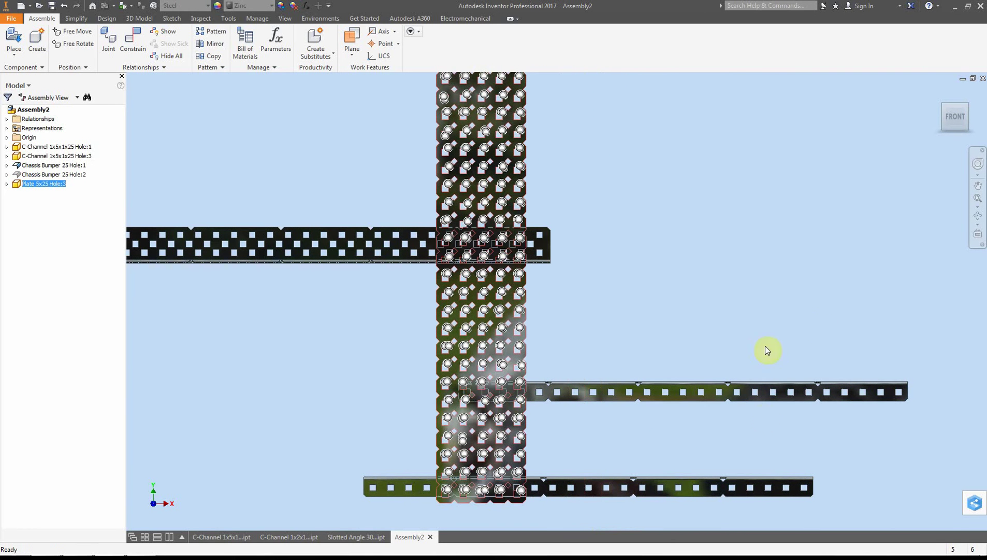
View the plate and front C-channel from below, and start an assembly constraint with the Flush solution, comparing it with Mate
mouse_move(958, 118)
mouse_down()
mouse_move(947, 76)
mouse_move(937, 117)
mouse_move(855, 106)
mouse_move(850, 140)
mouse_move(842, 94)
mouse_up()
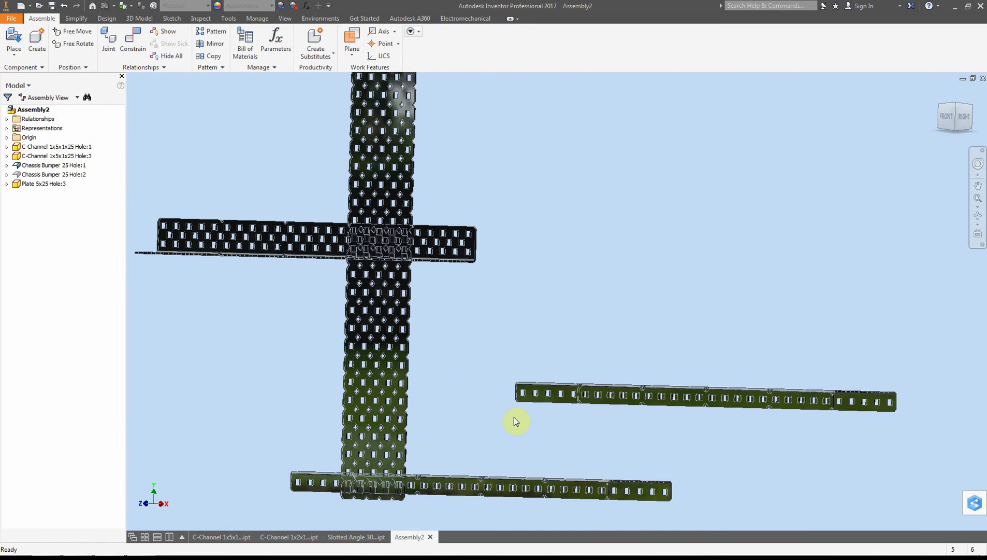
click(954, 129)
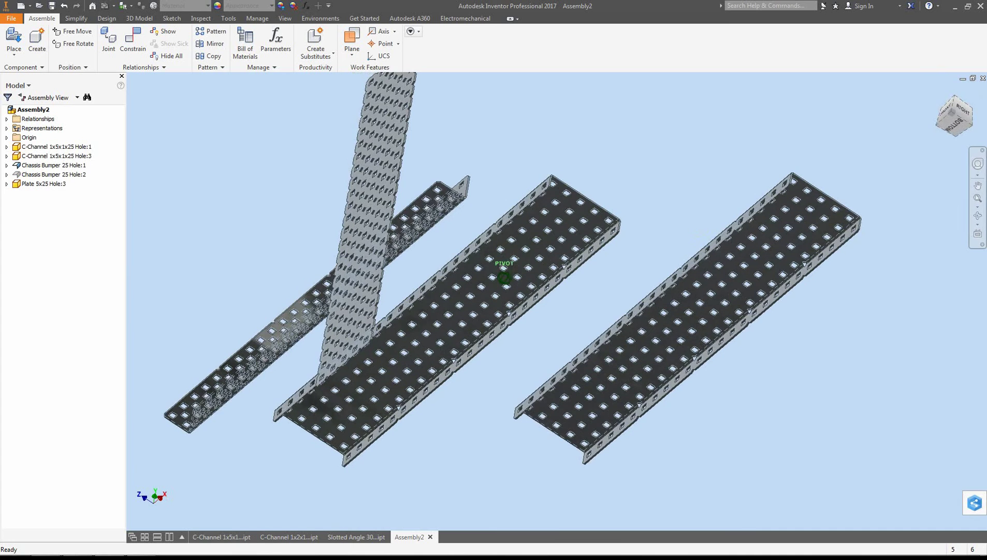
scroll(405, 401, down, 3)
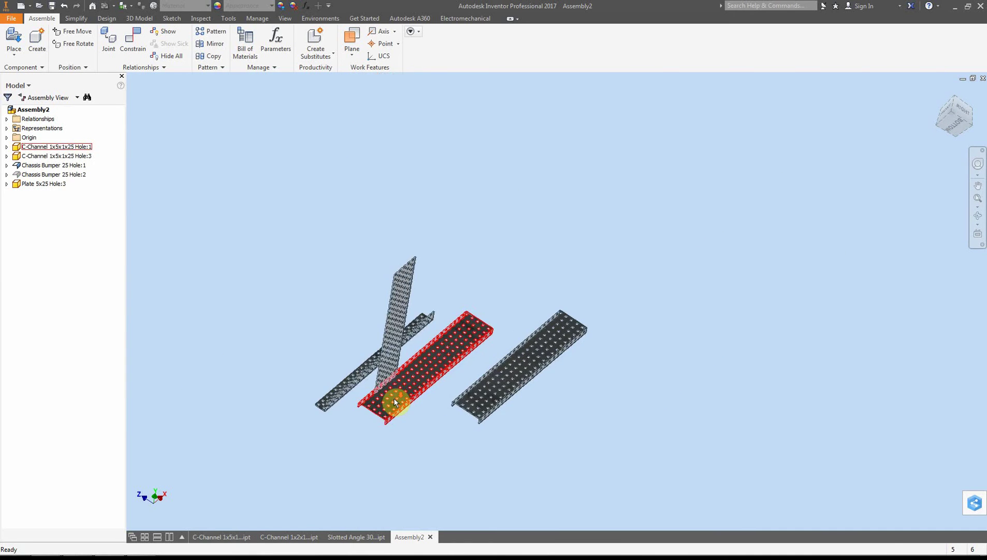
scroll(392, 403, up, 8)
click(621, 473)
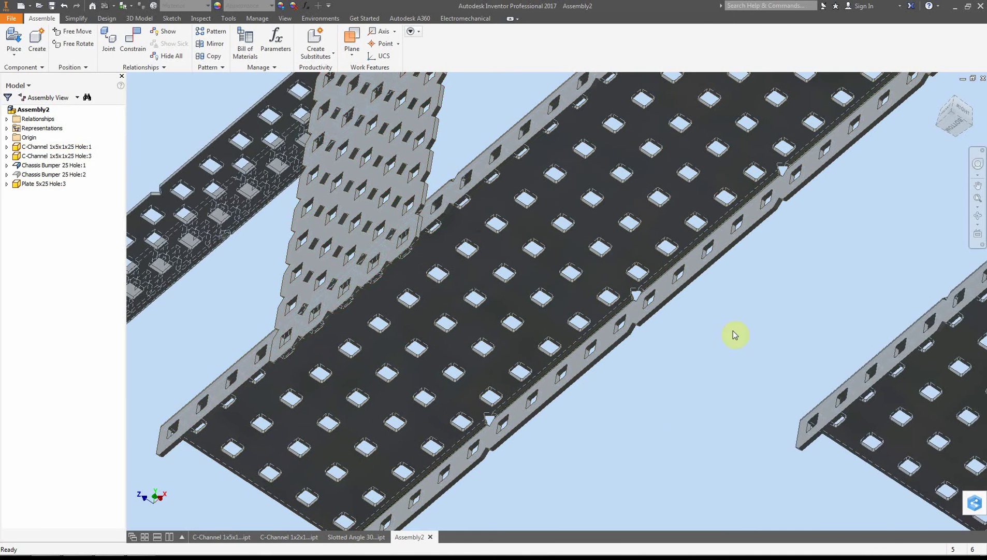
click(132, 50)
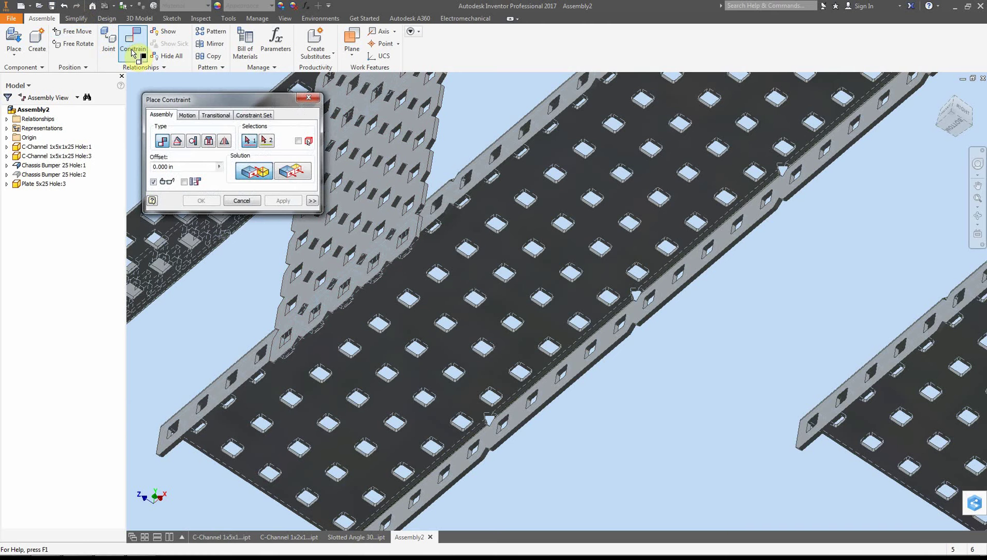
click(248, 141)
click(288, 172)
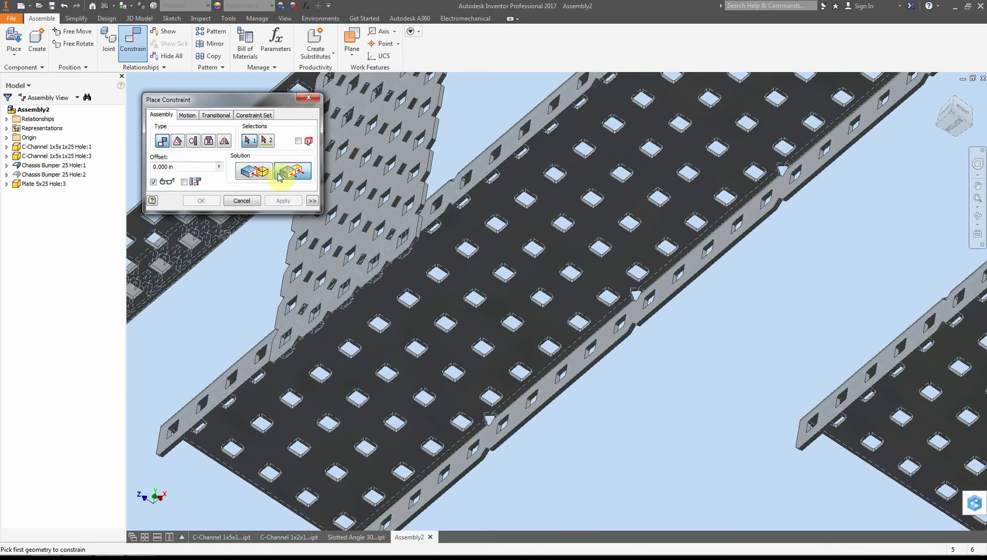
click(277, 354)
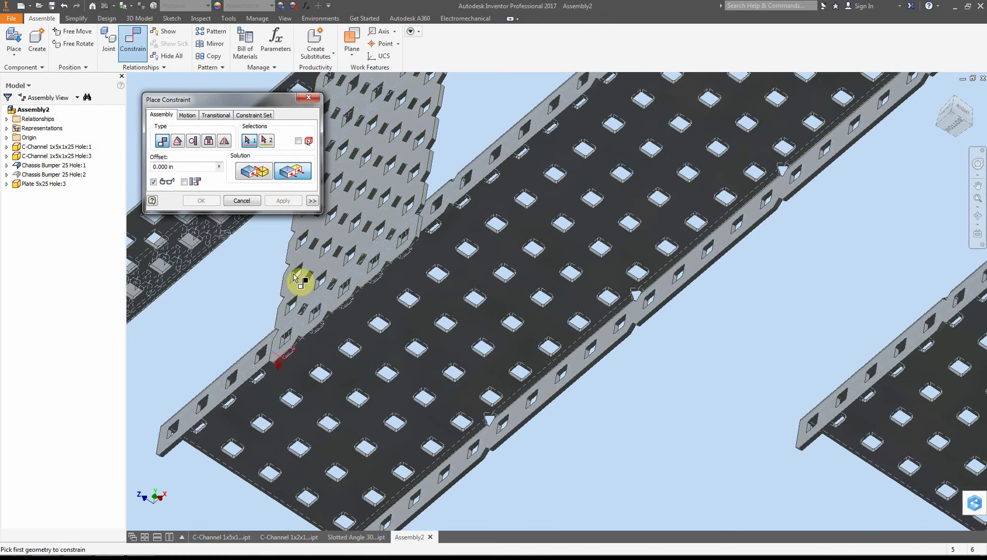
click(258, 172)
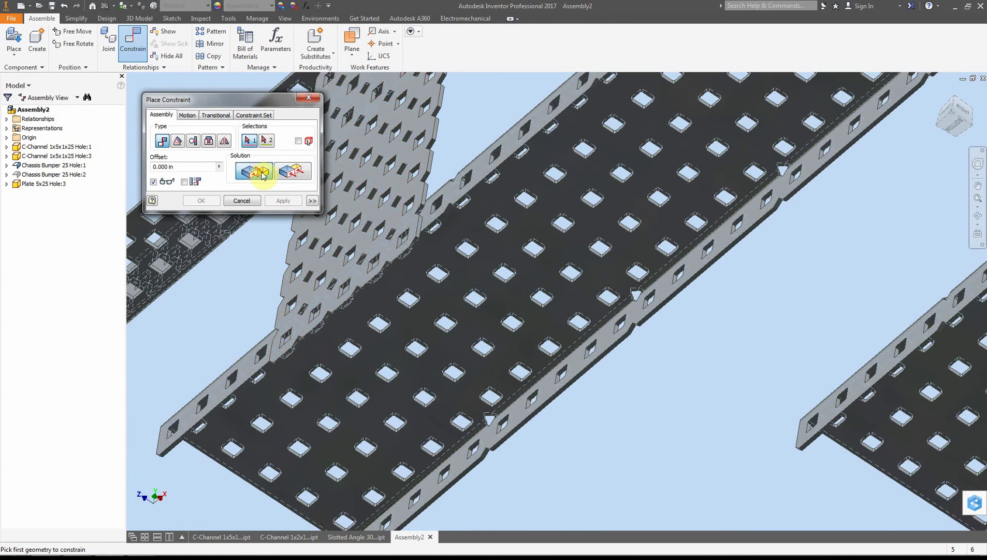
click(292, 172)
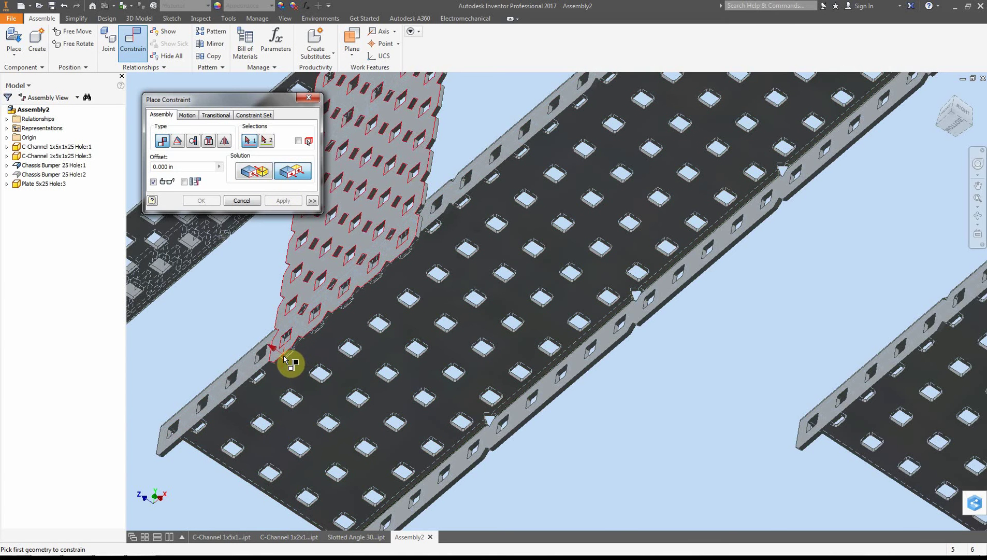
Flush the 5x25 plate's narrow lower end face with the broad web face of the front C-channel at a 0.000 in offset
scroll(282, 355, down, 3)
scroll(282, 355, up, 8)
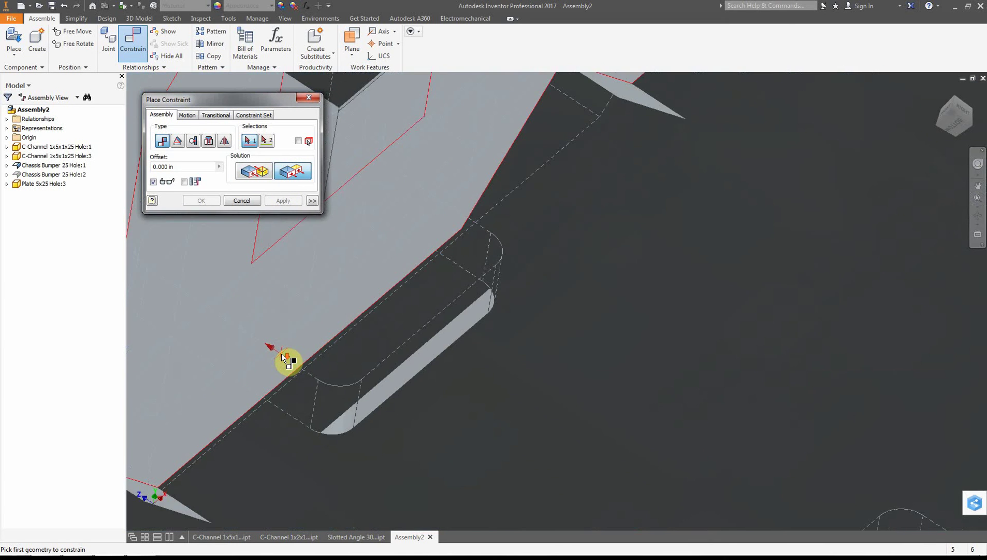
scroll(282, 356, down, 2)
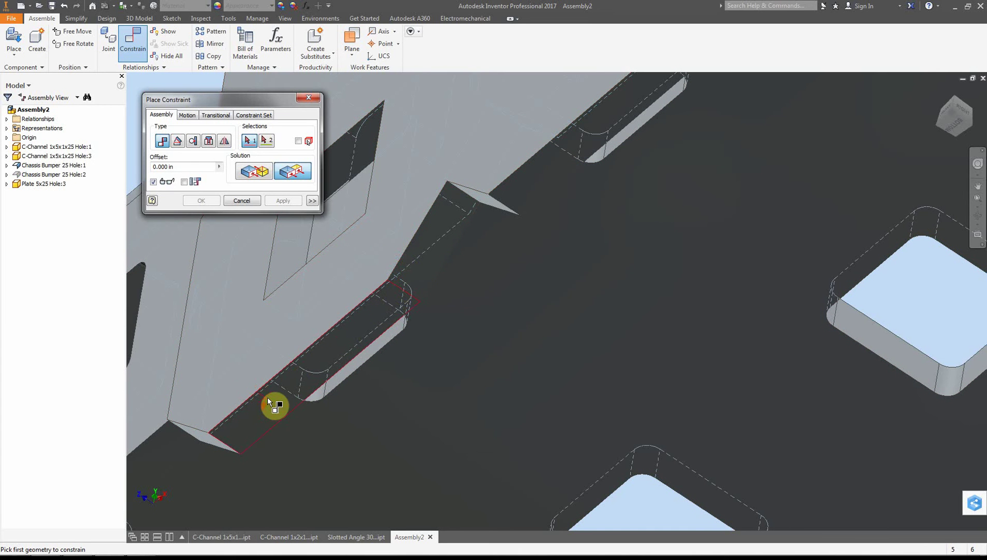
click(255, 422)
scroll(383, 360, down, 6)
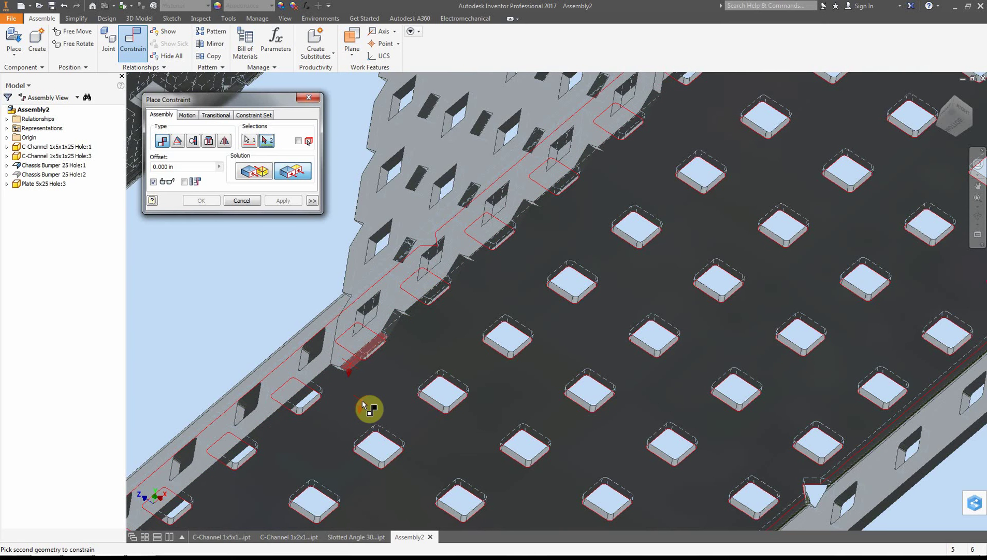
click(362, 400)
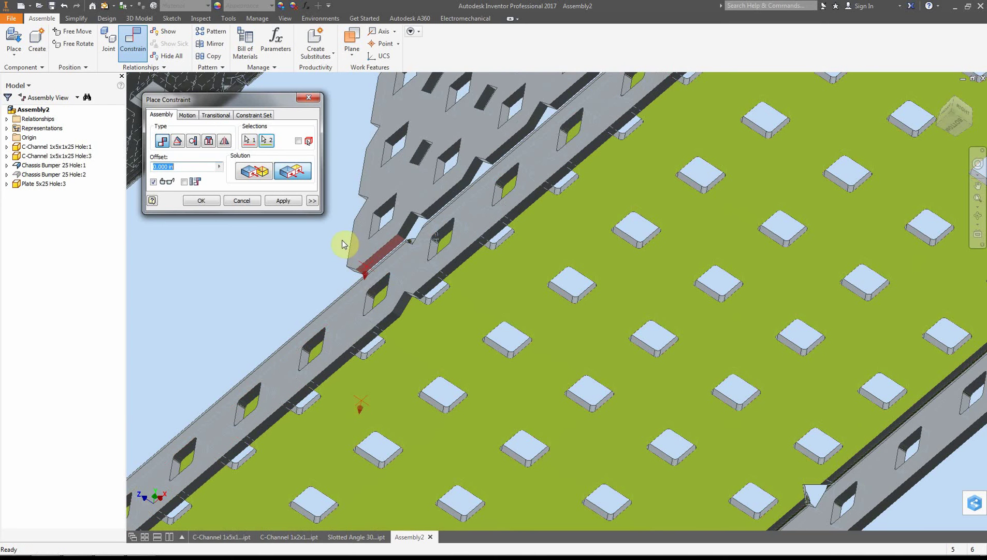
click(201, 201)
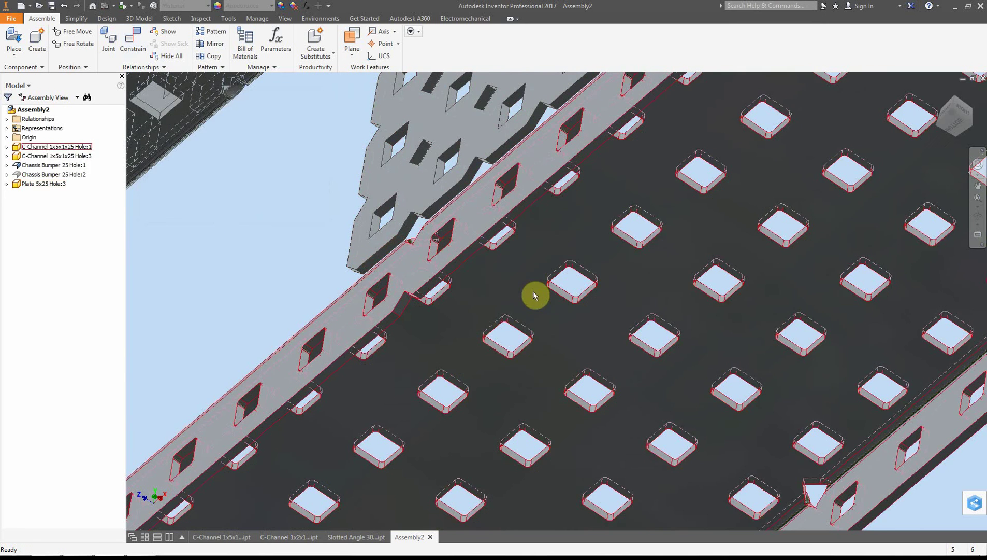
From the right side, test the constraints by moving the plate together with the C-channel, and undo that move
scroll(535, 295, down, 3)
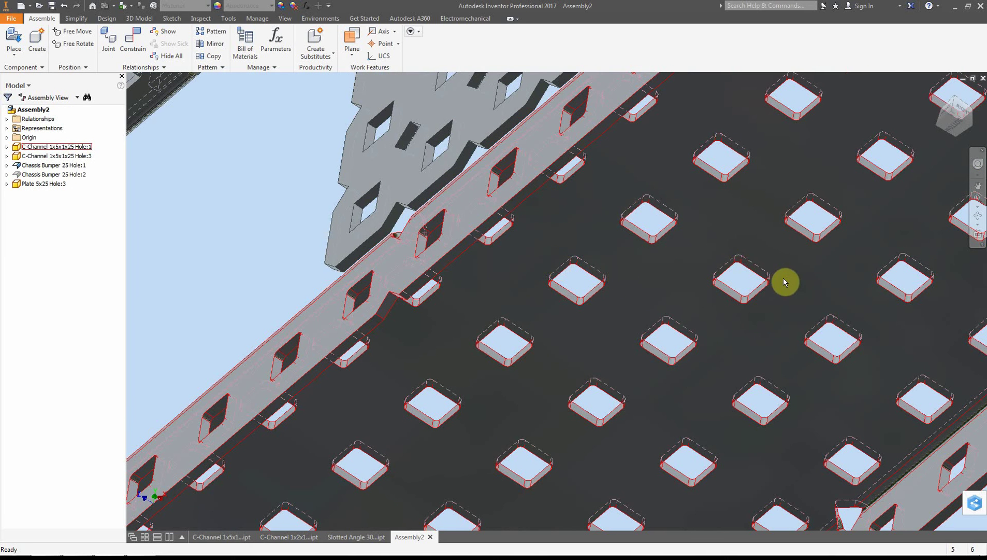
scroll(783, 278, up, 5)
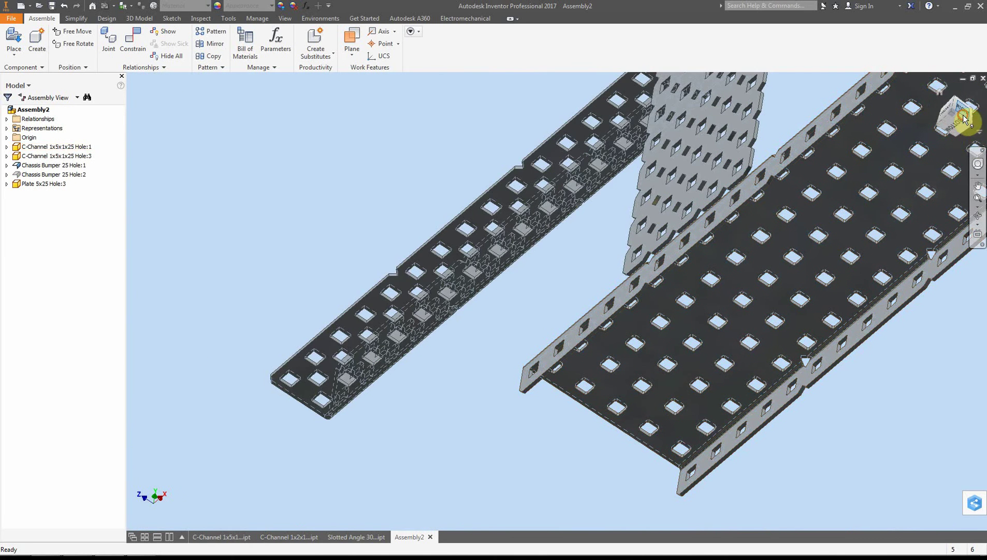
mouse_move(965, 119)
mouse_down()
mouse_move(948, 143)
mouse_move(970, 136)
mouse_move(967, 112)
mouse_move(944, 104)
mouse_move(954, 114)
mouse_up()
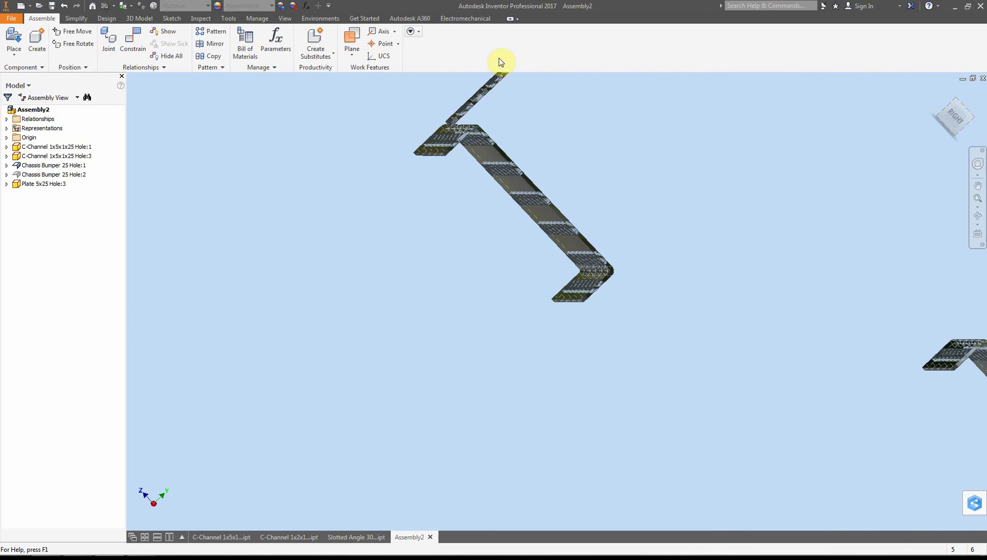
drag(467, 108, 529, 194)
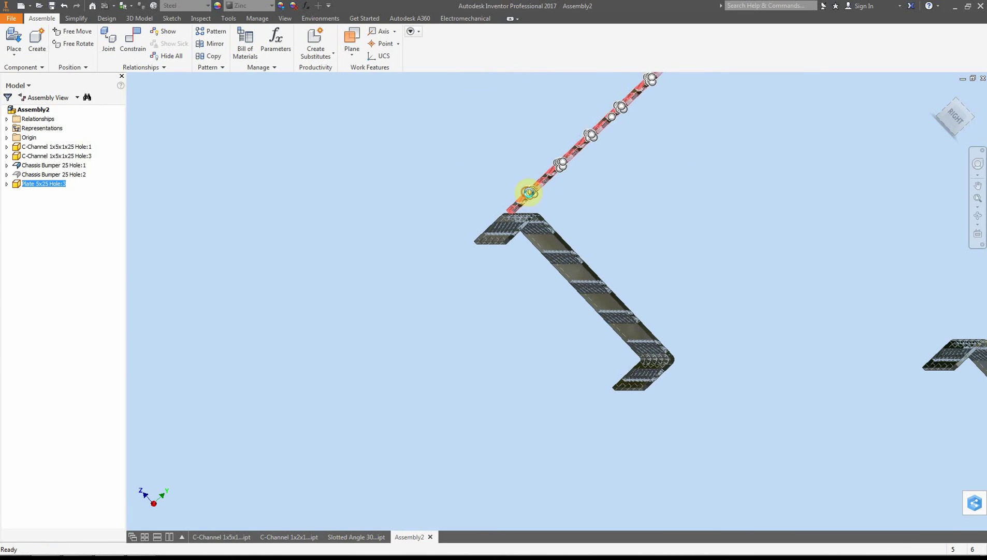
scroll(533, 200, up, 3)
scroll(533, 201, down, 2)
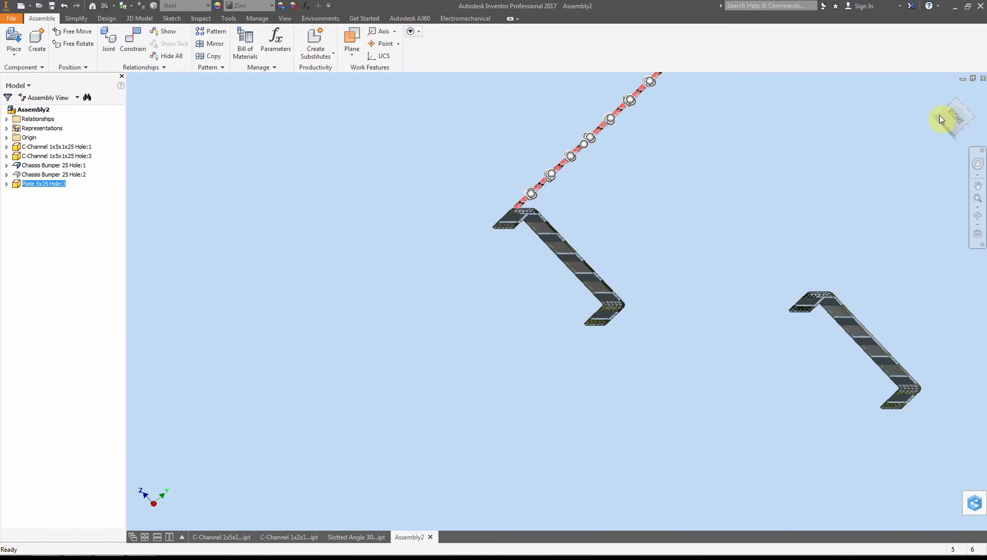
mouse_move(953, 121)
mouse_down()
mouse_move(978, 129)
mouse_move(986, 121)
mouse_move(980, 112)
mouse_up()
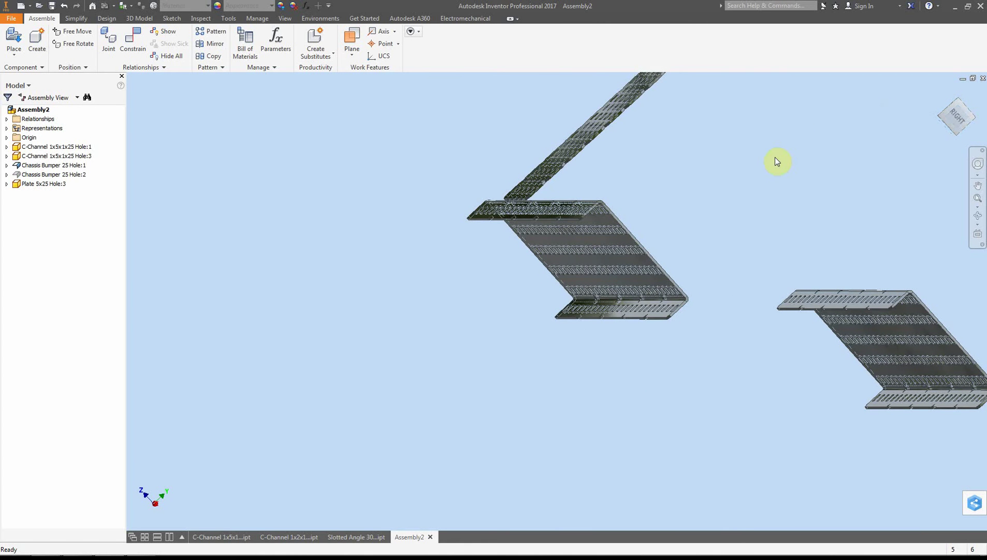
key(ctrl+z)
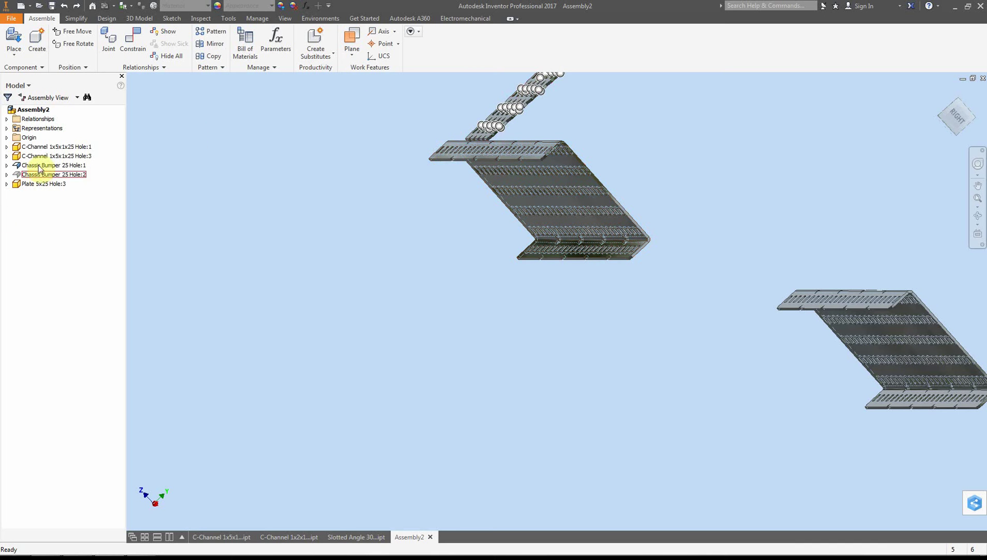
List the 5x25 plate's constraints in the model tree and highlight the faces used by its Flush constraint
click(487, 139)
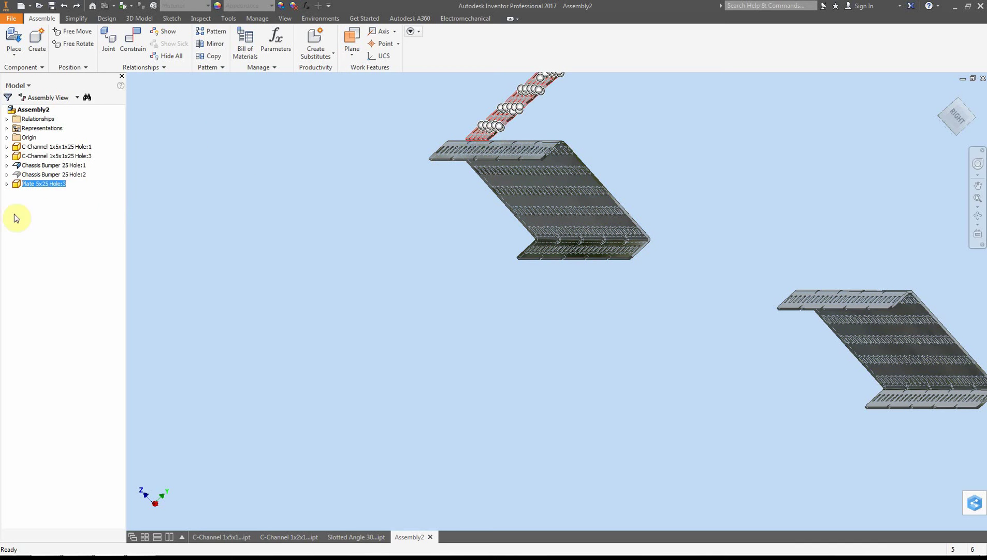
click(7, 184)
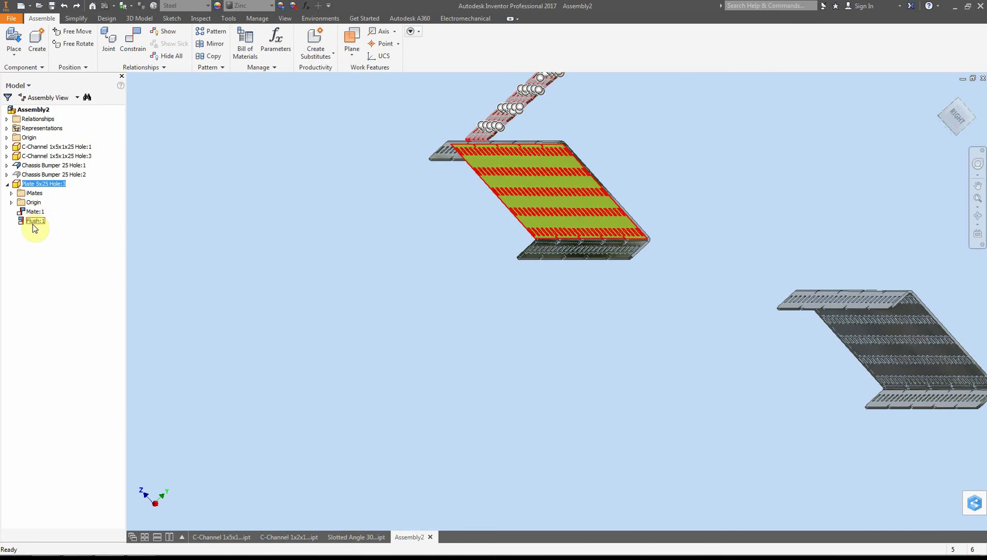
click(207, 230)
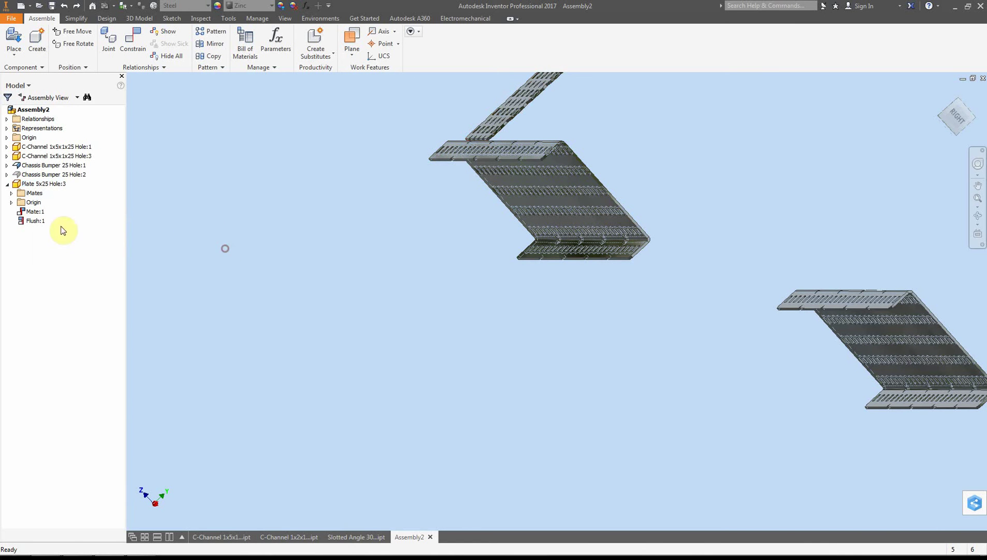
click(31, 223)
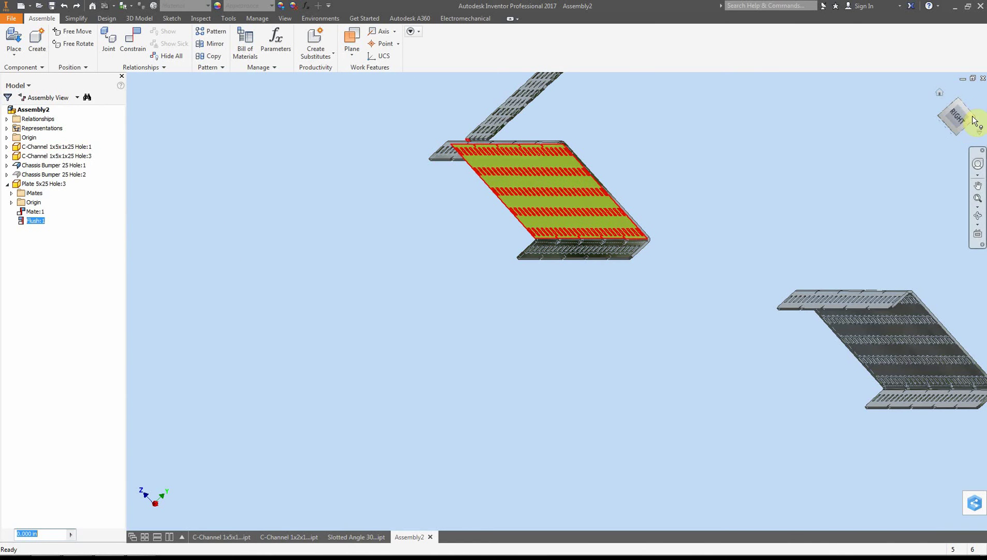
mouse_move(955, 130)
mouse_down()
mouse_move(952, 154)
mouse_move(951, 116)
mouse_move(959, 122)
mouse_up()
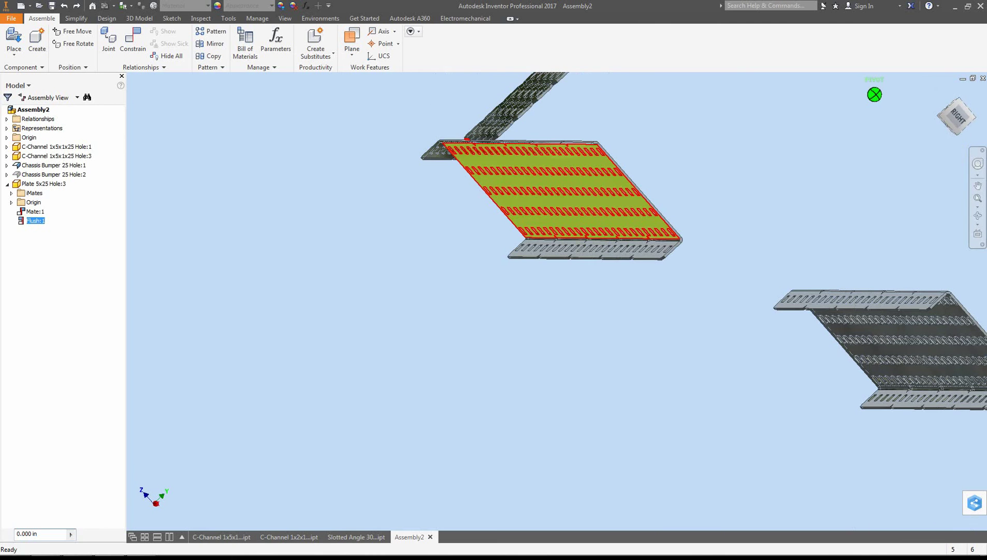
click(344, 196)
Open the color settings in the application options and select the Winter Day color scheme
key(j)
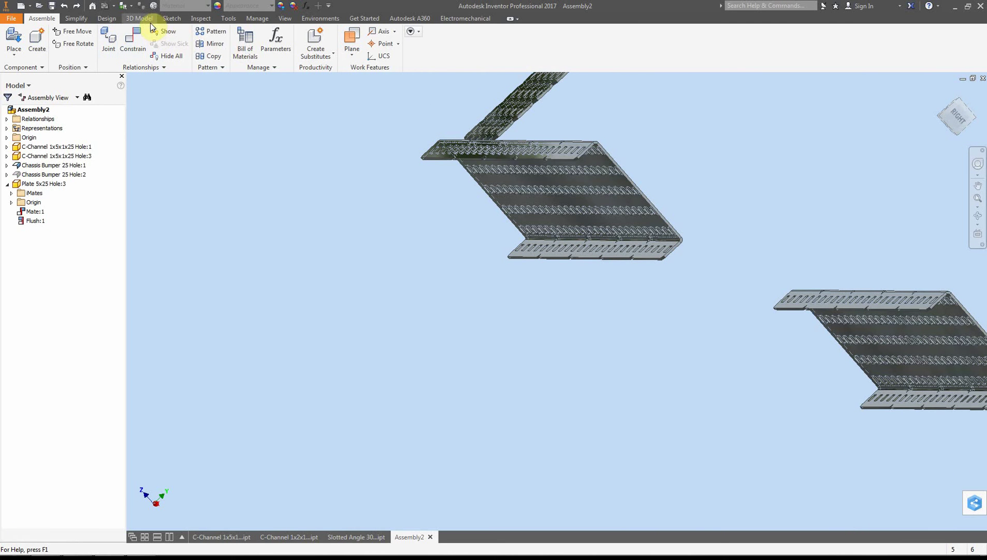
click(225, 18)
click(182, 41)
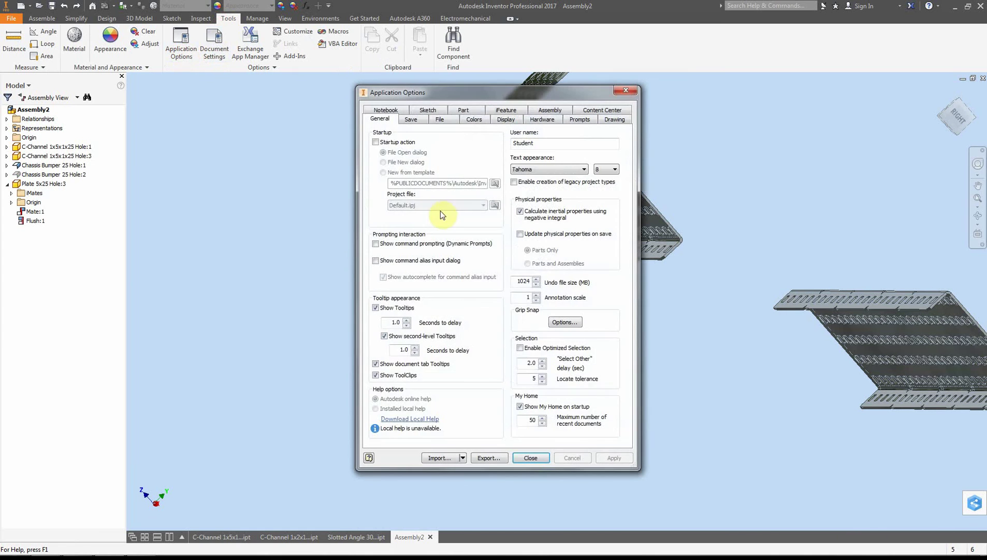
click(474, 119)
click(394, 339)
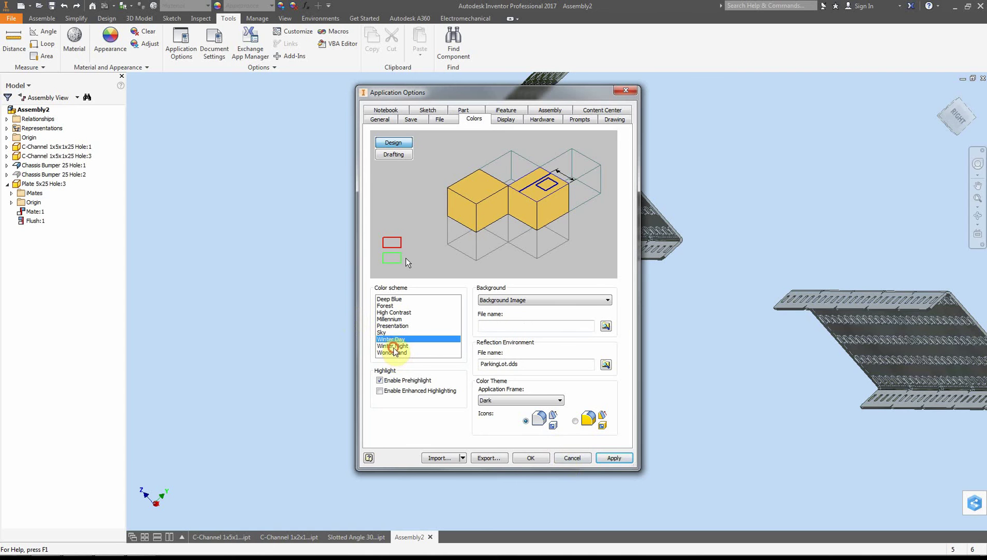
Preview the Winter Night and Wonderland color schemes and compare them with Winter Day
click(393, 346)
click(402, 352)
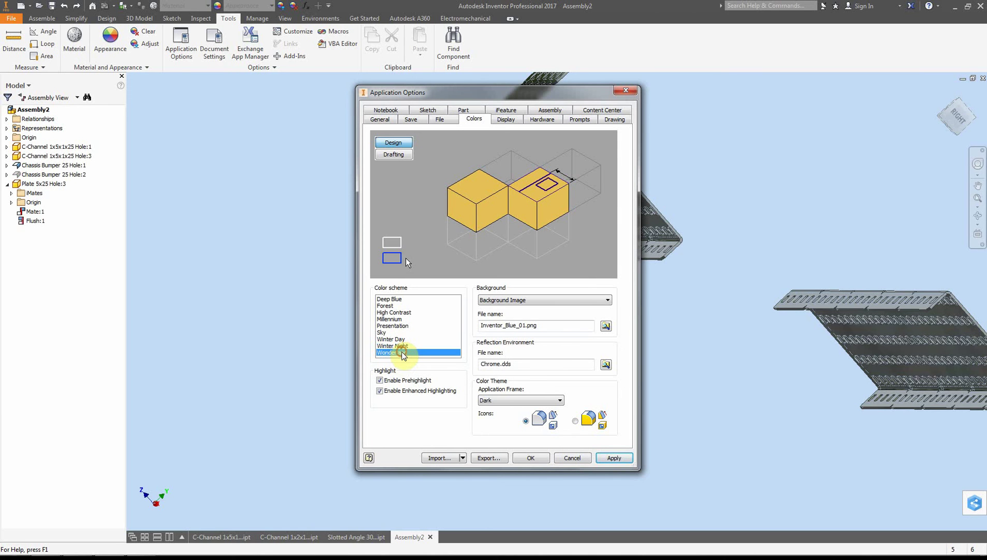
click(399, 345)
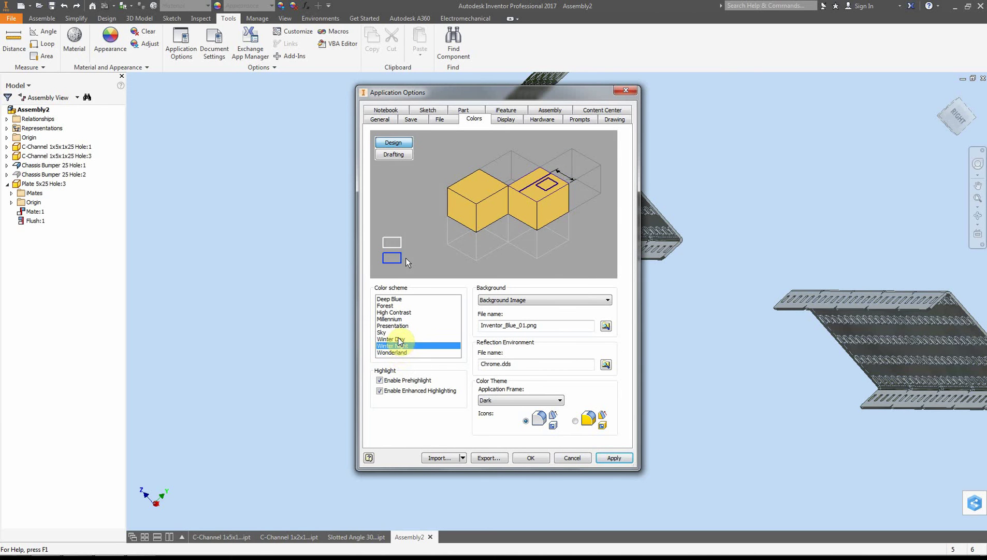
click(398, 339)
click(400, 345)
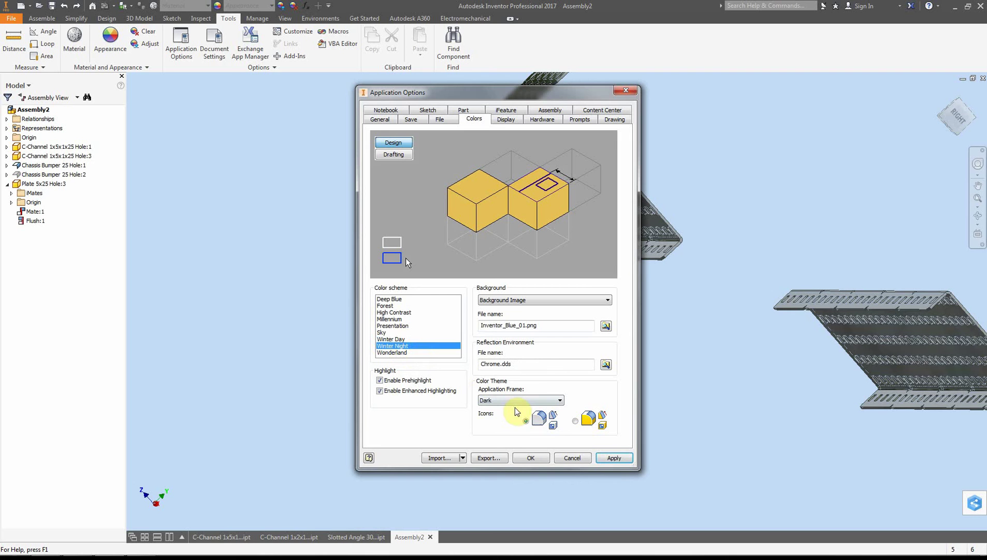
Preview the Sky color scheme for comparison and apply Winter Day as the color scheme
click(394, 332)
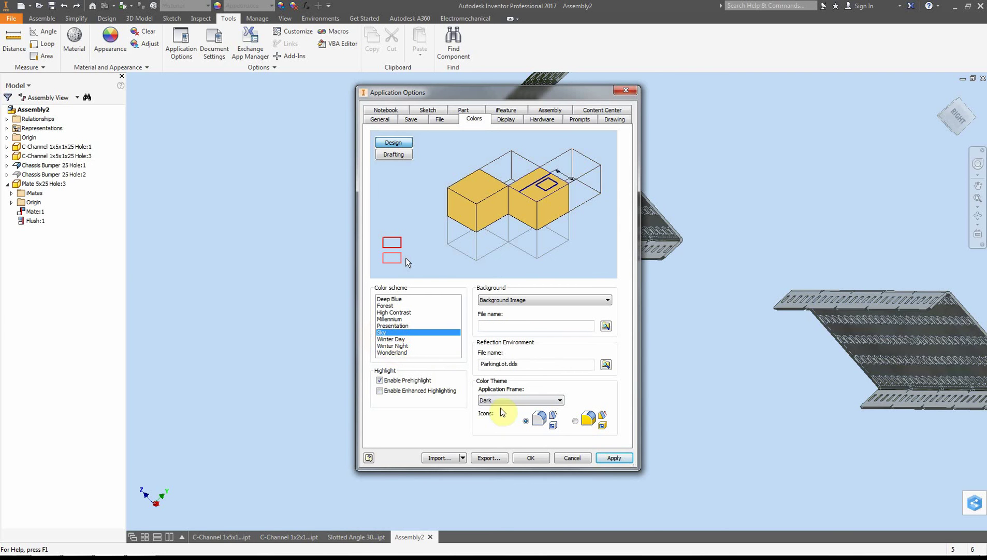
click(394, 338)
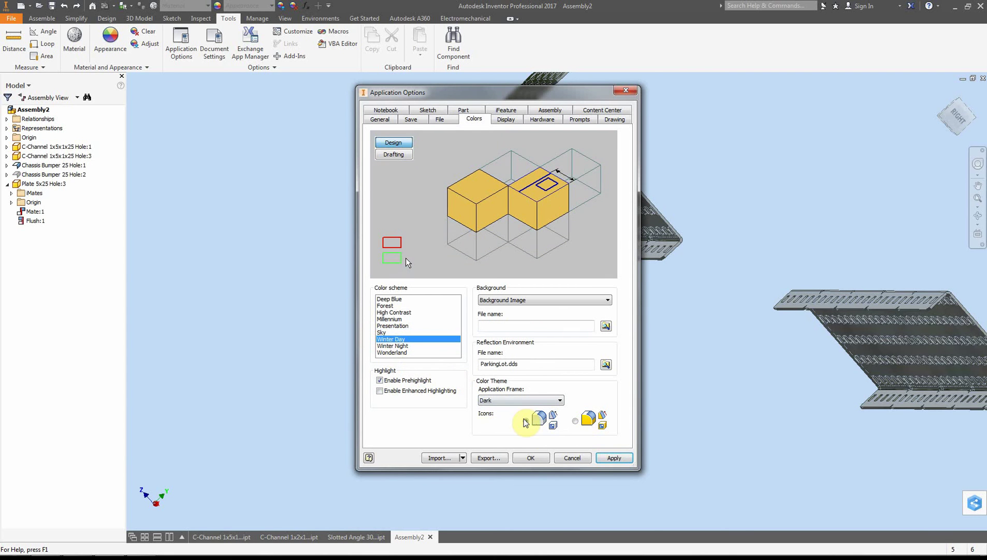
click(614, 457)
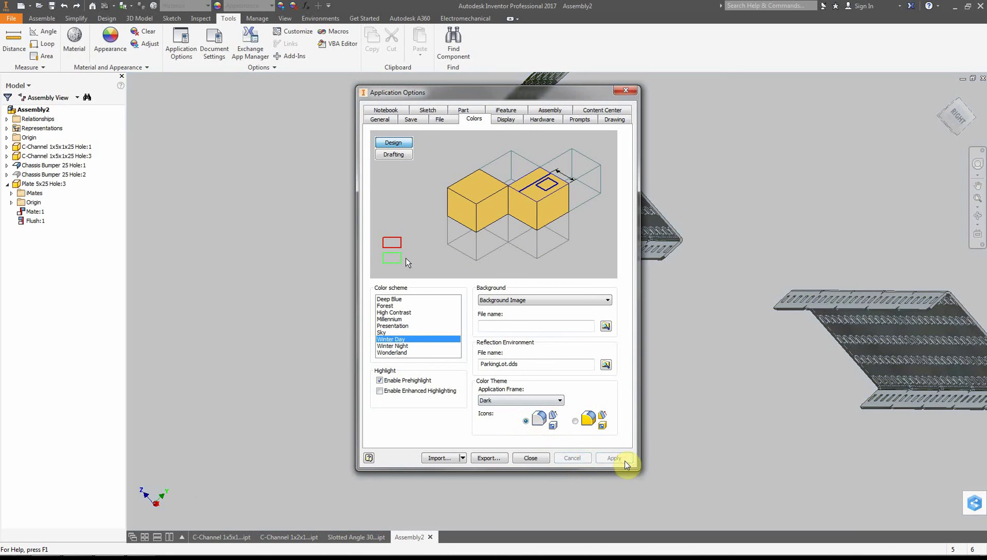
Compare the Winter Night, High Contrast and Millennium color schemes, apply Wonderland, and close the application options
click(396, 346)
click(397, 352)
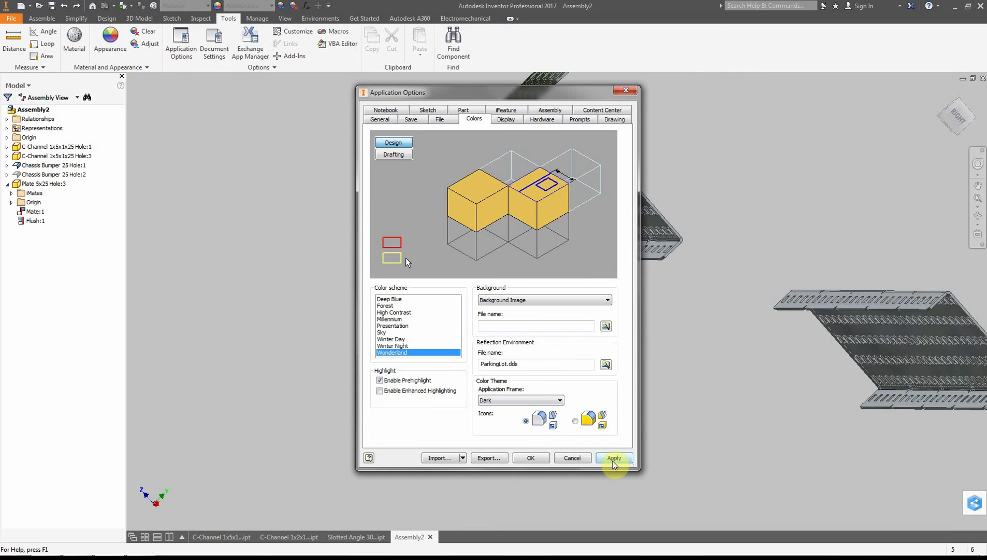
click(393, 312)
click(389, 319)
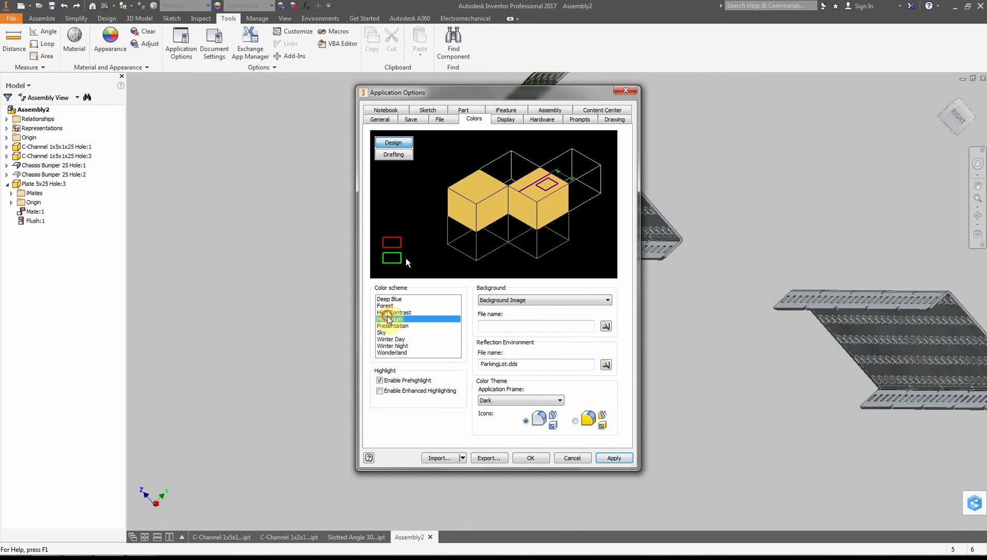
click(396, 352)
click(613, 457)
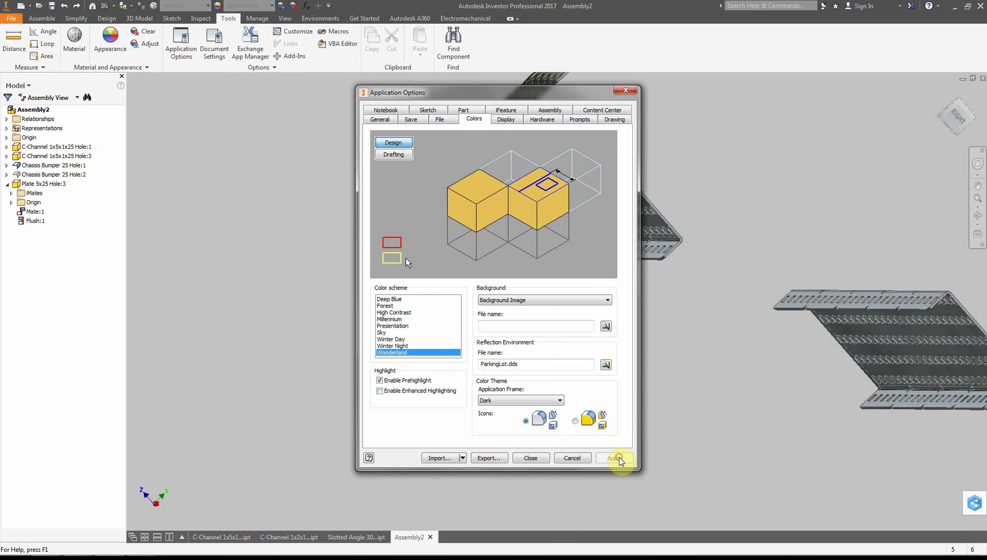
click(626, 90)
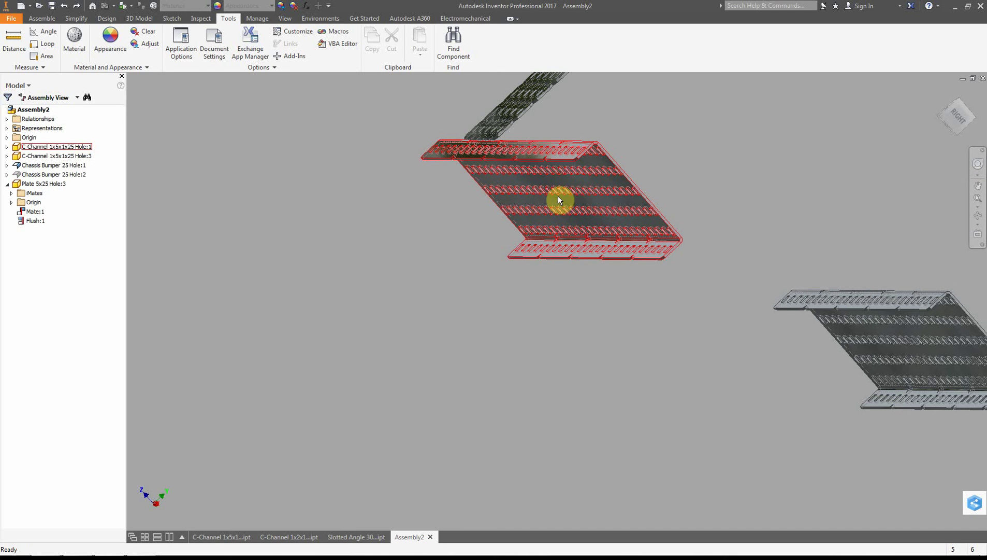
Delete the 5x25 plate's Flush constraint and try moving the plate in the assembly
drag(957, 124, 939, 119)
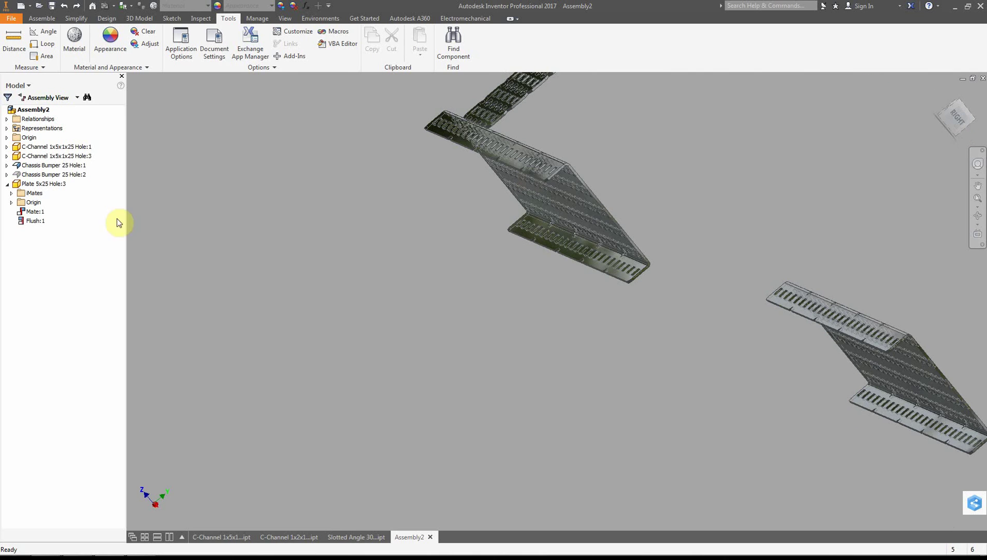
click(24, 222)
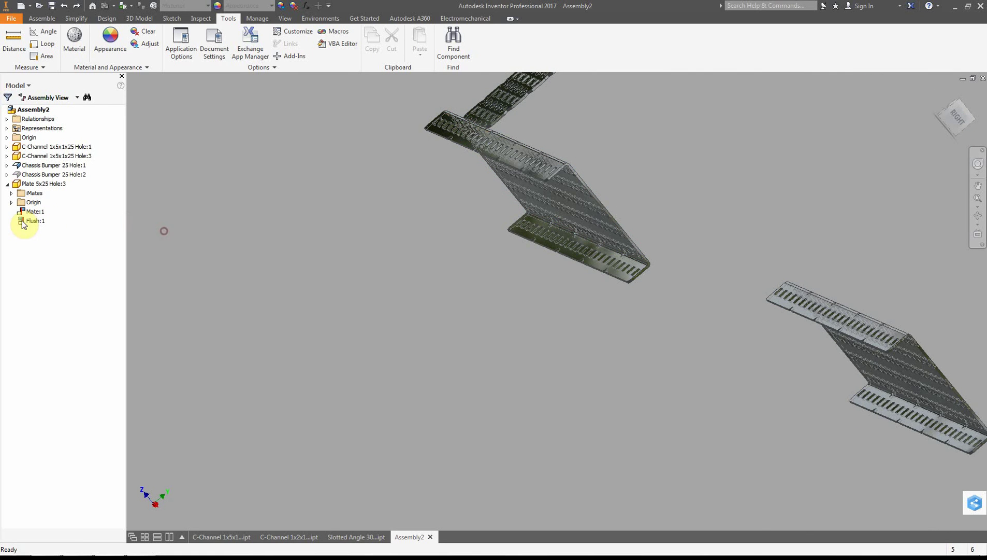
right_click(23, 222)
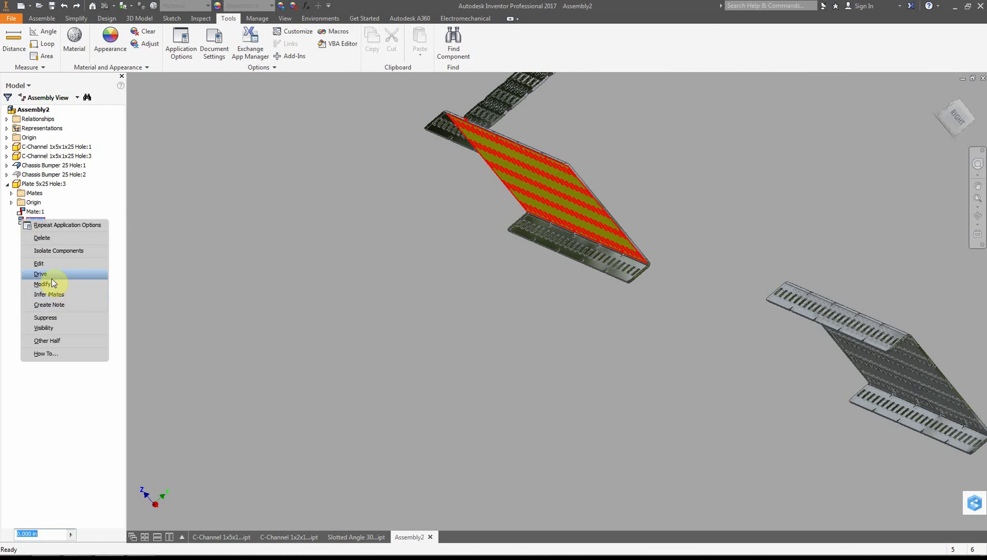
click(43, 238)
click(499, 119)
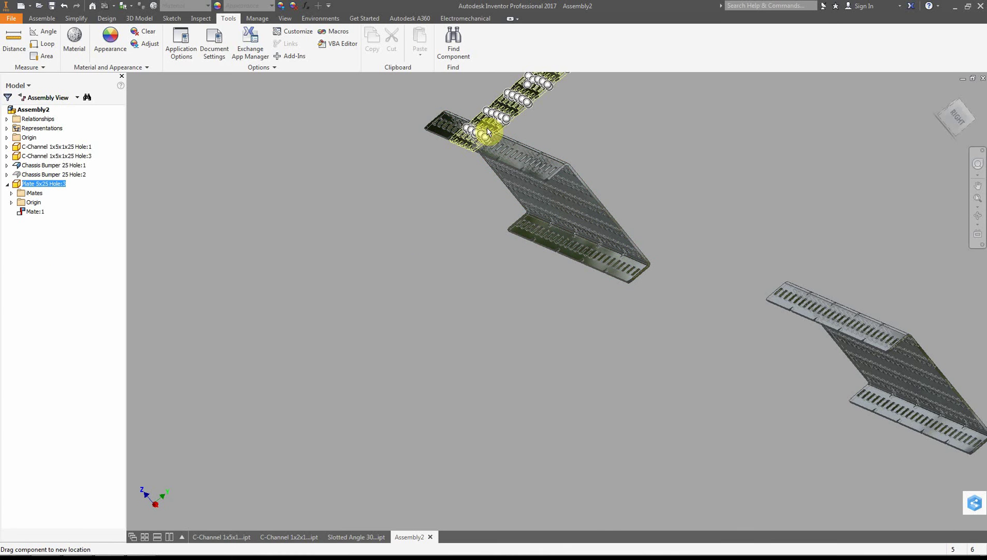
Add a Flush constraint between the end edge face of the 5x25 plate and the long edge face of the C-channel's flange
scroll(455, 155, up, 3)
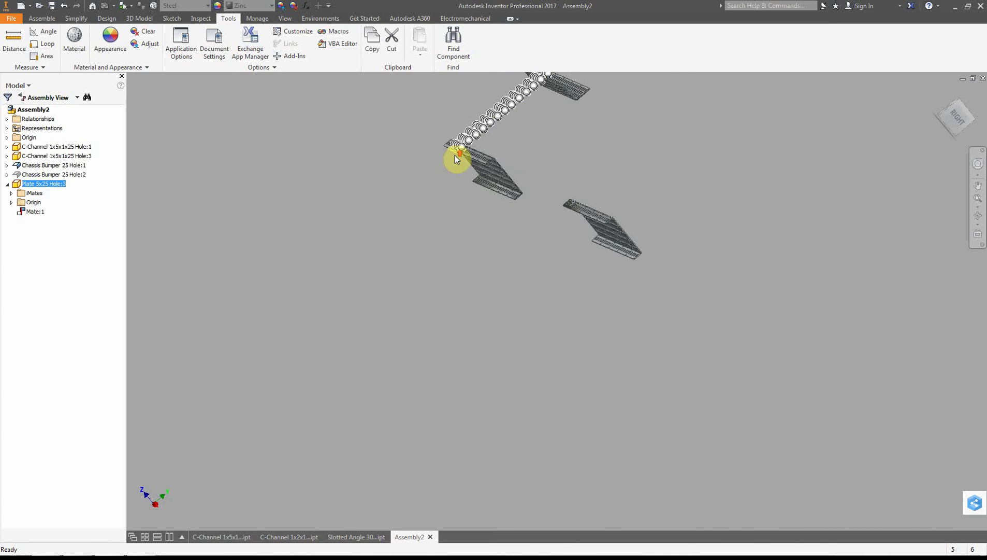
scroll(456, 155, down, 6)
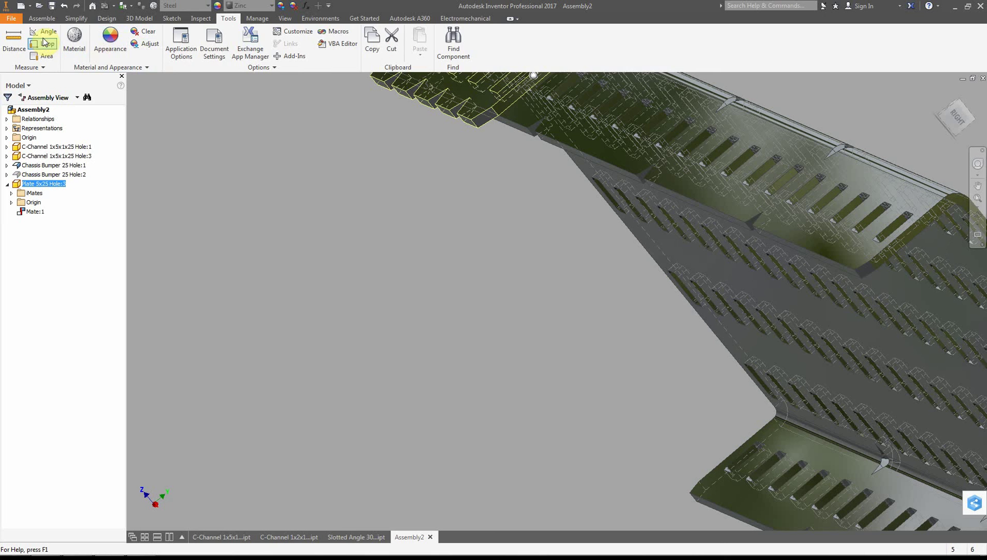
click(46, 19)
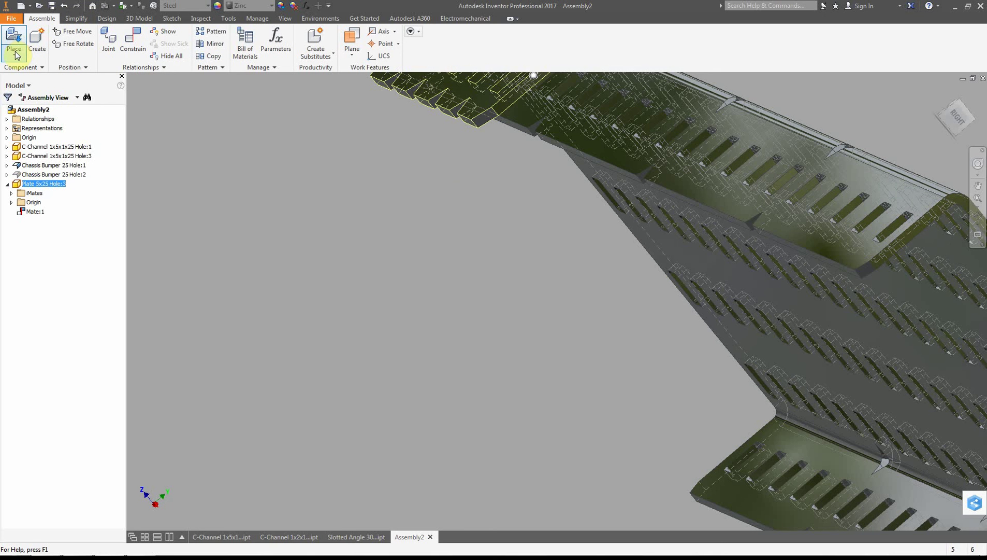
click(130, 44)
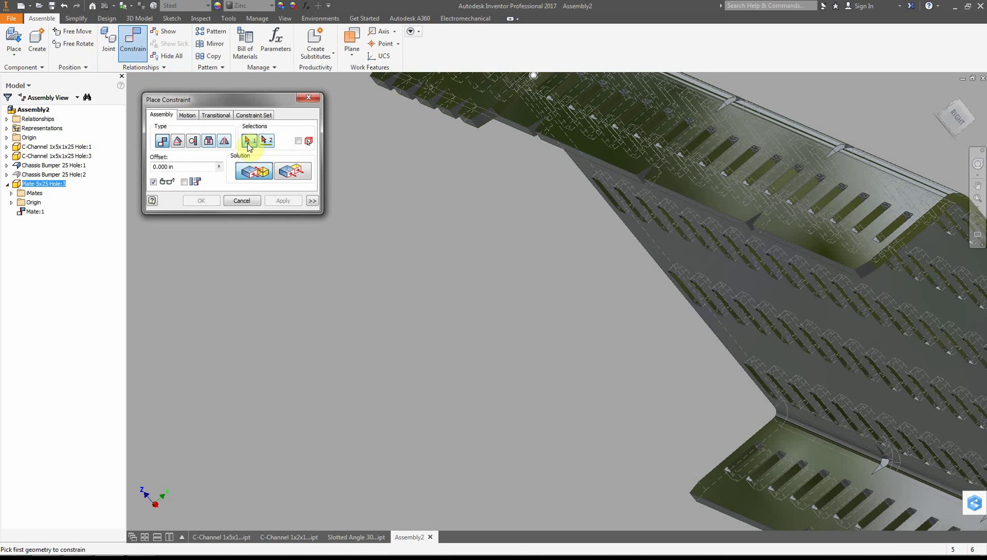
click(293, 173)
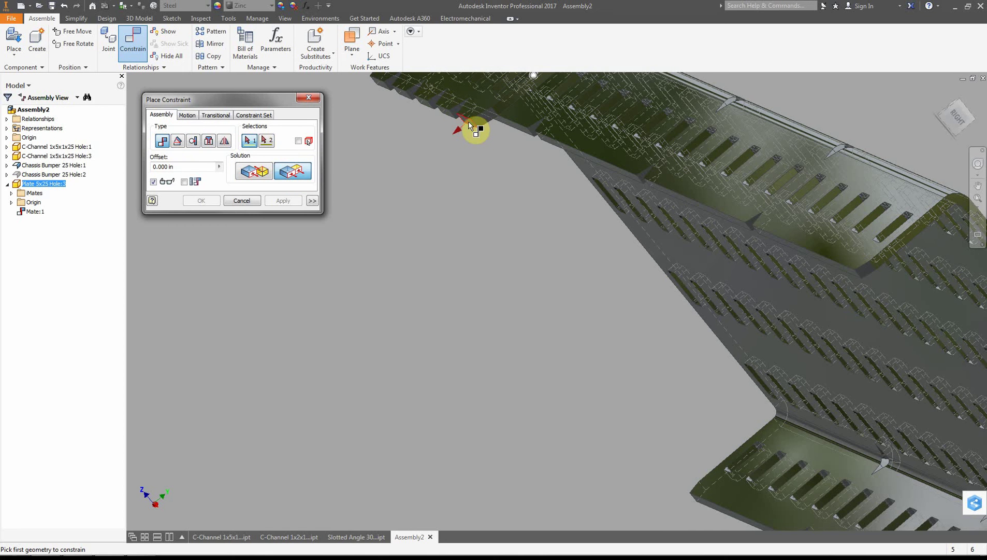
scroll(472, 127, down, 2)
scroll(474, 127, up, 5)
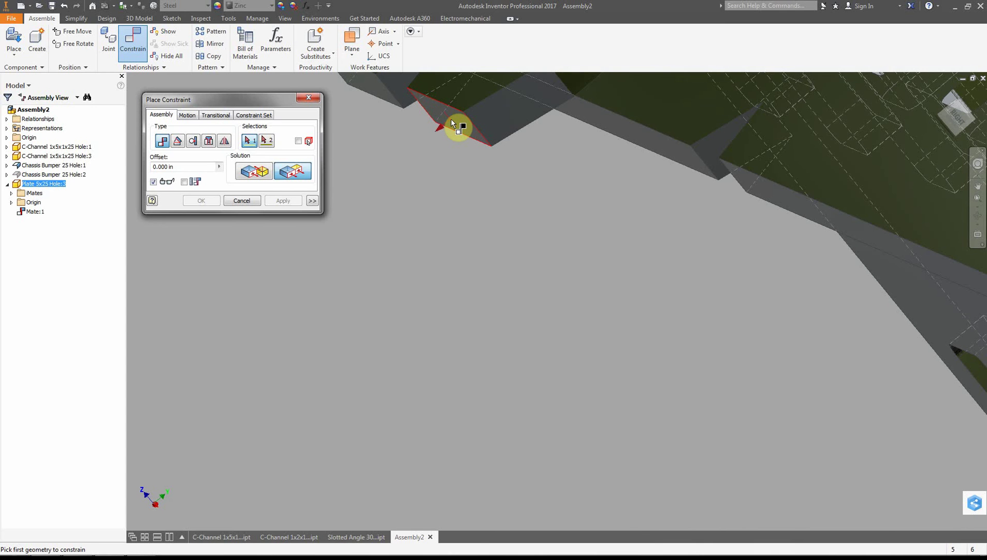
click(452, 121)
scroll(529, 152, down, 5)
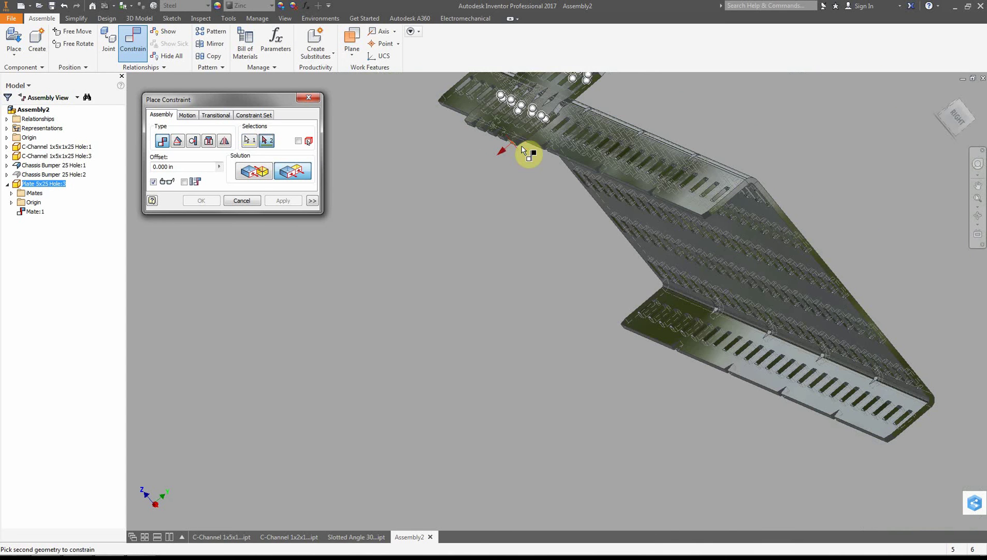
scroll(523, 171, up, 5)
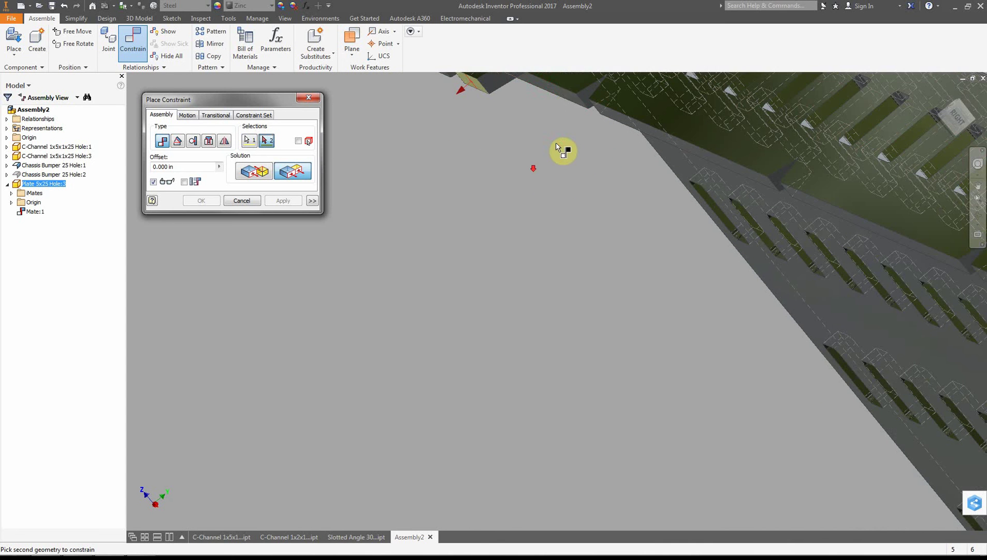
click(562, 95)
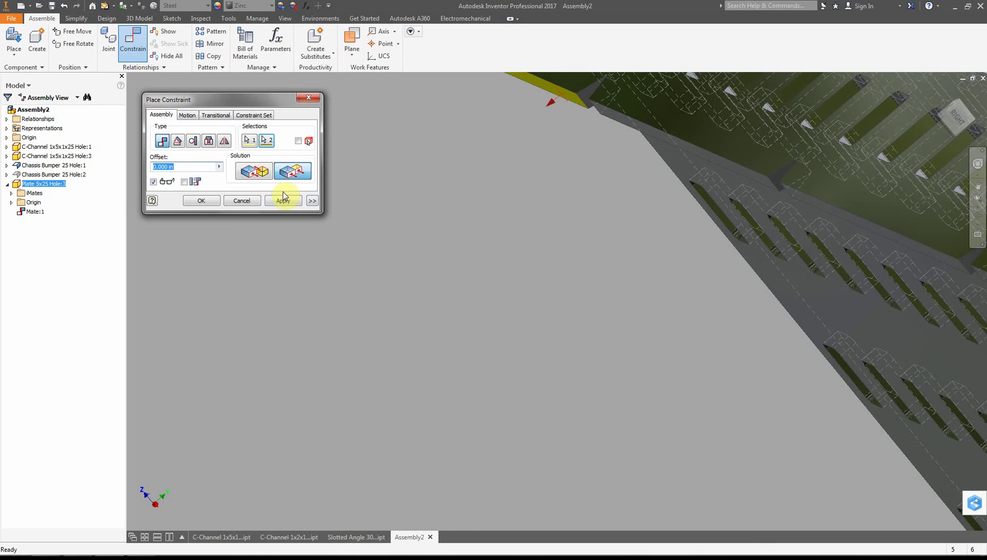
click(283, 200)
click(966, 146)
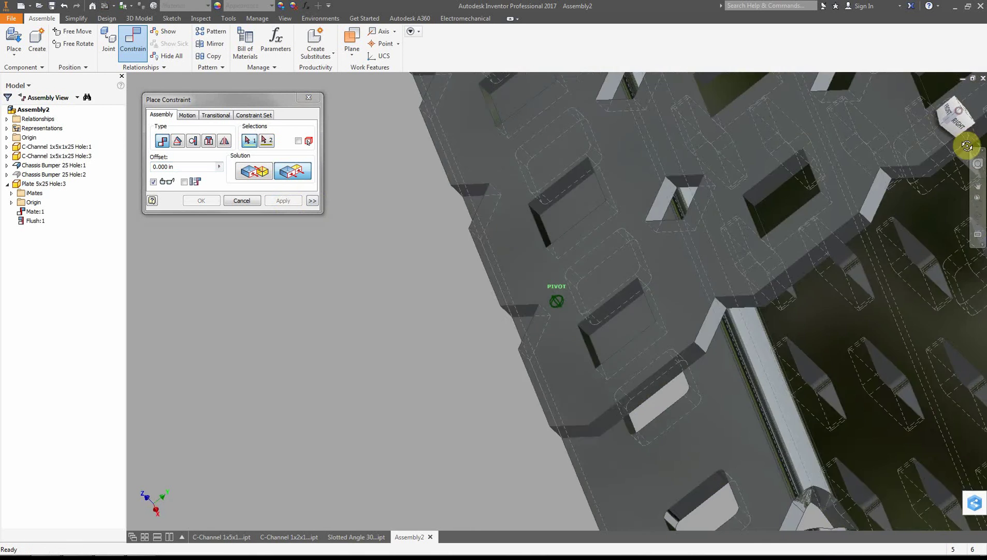
scroll(756, 223, down, 5)
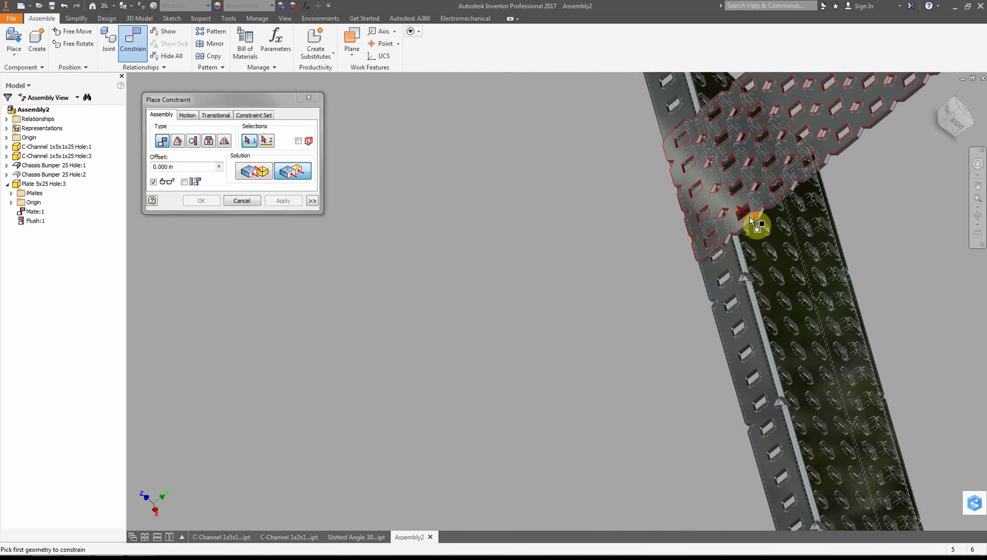
scroll(749, 216, down, 4)
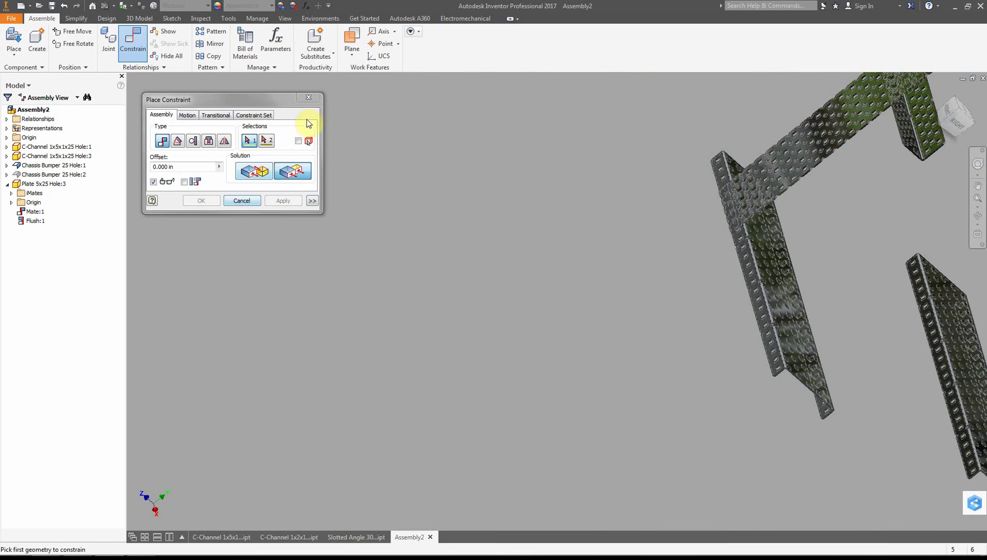
click(310, 98)
Move the plate together with its C-channel and slide the plate along the flange until their square holes roughly line up
drag(790, 208, 538, 288)
click(964, 130)
scroll(537, 288, up, 4)
scroll(538, 289, down, 10)
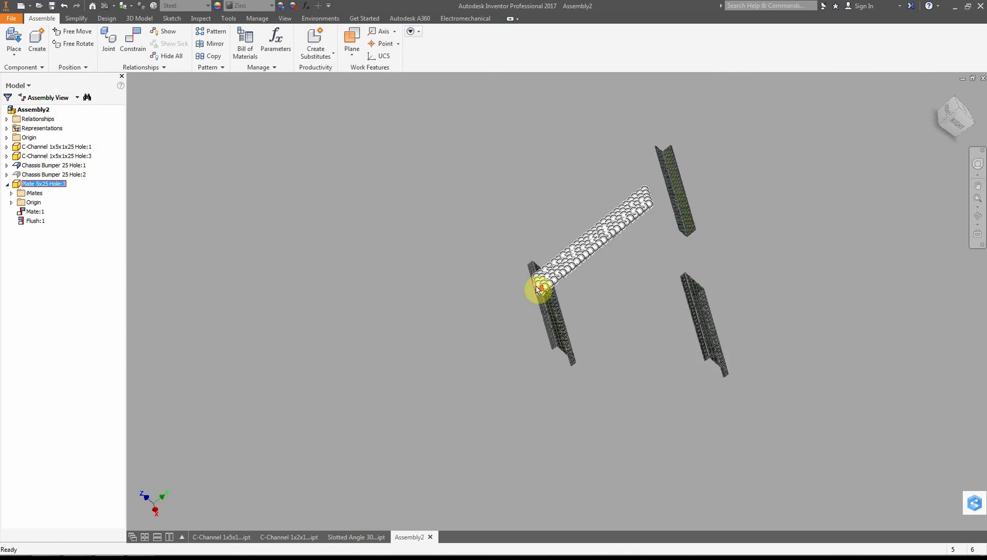
scroll(537, 289, up, 3)
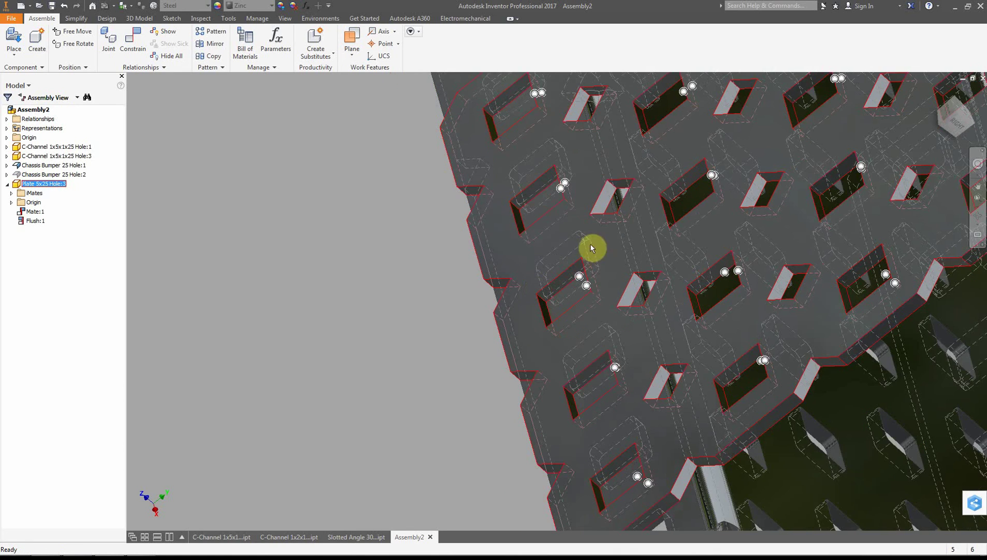
drag(604, 264, 582, 152)
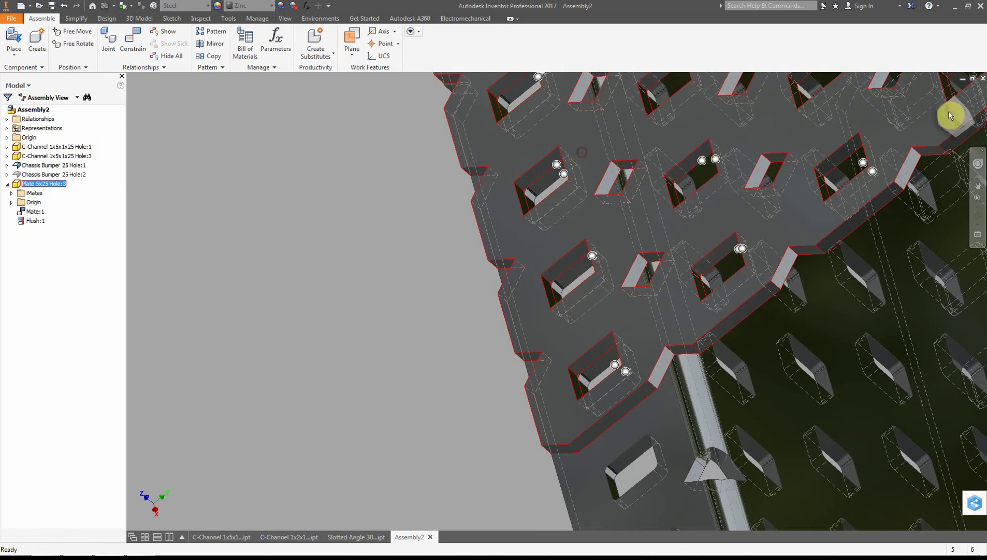
drag(961, 125, 834, 155)
click(955, 117)
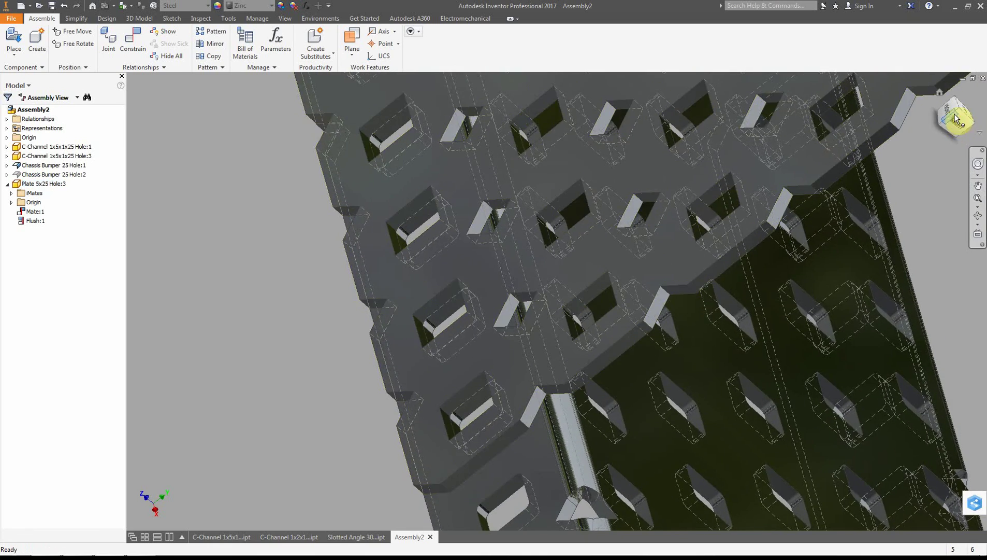
mouse_move(956, 119)
mouse_down()
mouse_move(970, 121)
mouse_move(970, 155)
mouse_move(874, 139)
mouse_up()
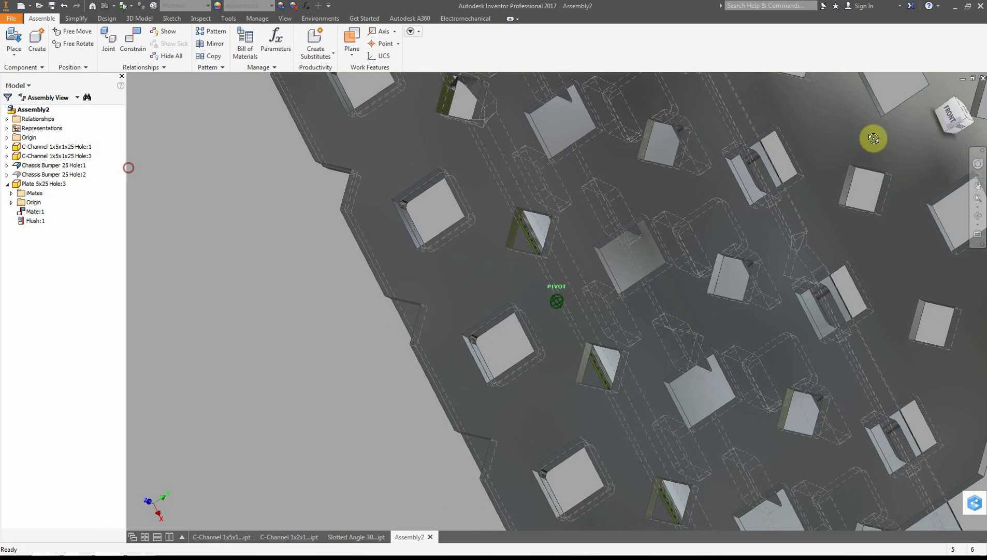
mouse_move(548, 365)
mouse_down()
mouse_move(557, 370)
mouse_move(551, 357)
mouse_up()
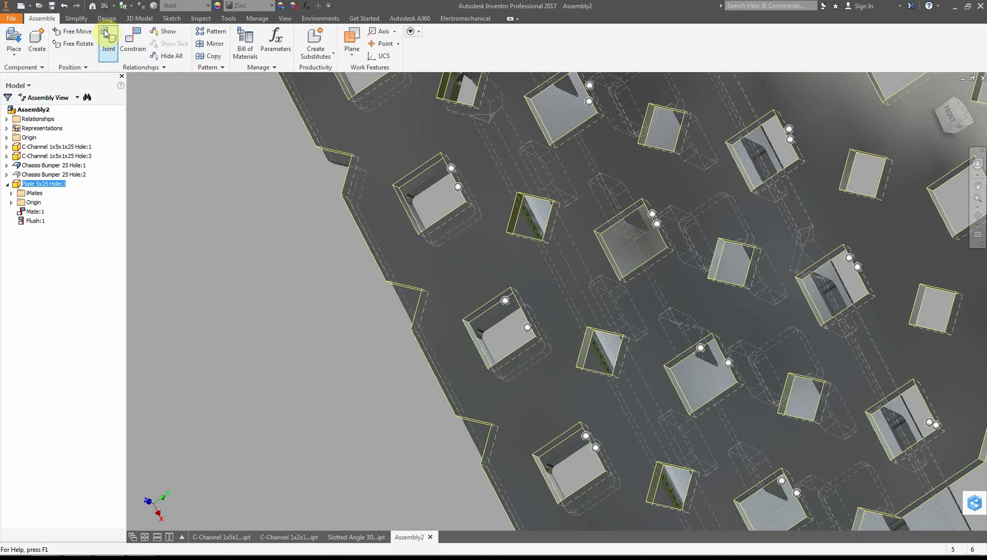
Add a Flush constraint between matching inner walls of an overlapping square hole in the plate and the C-channel
click(136, 42)
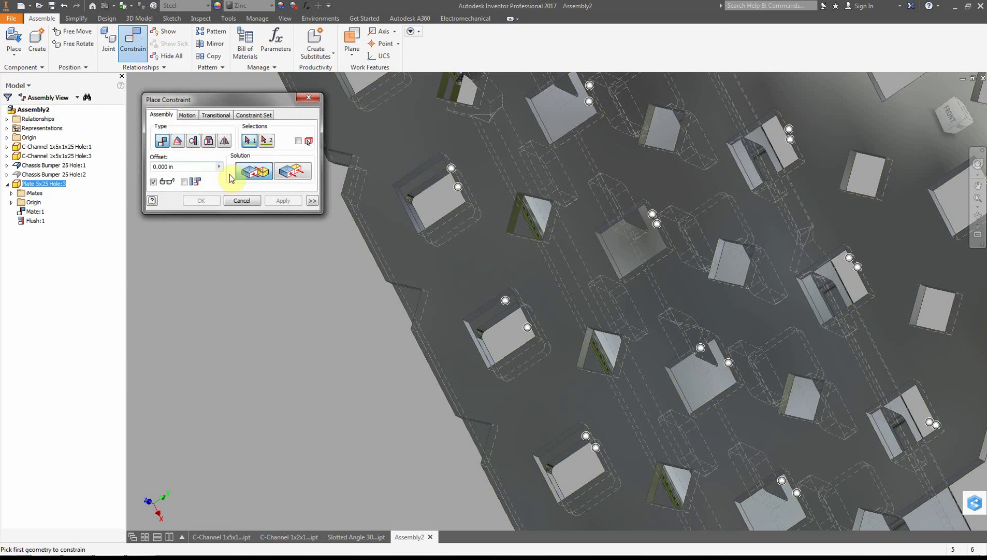
click(295, 173)
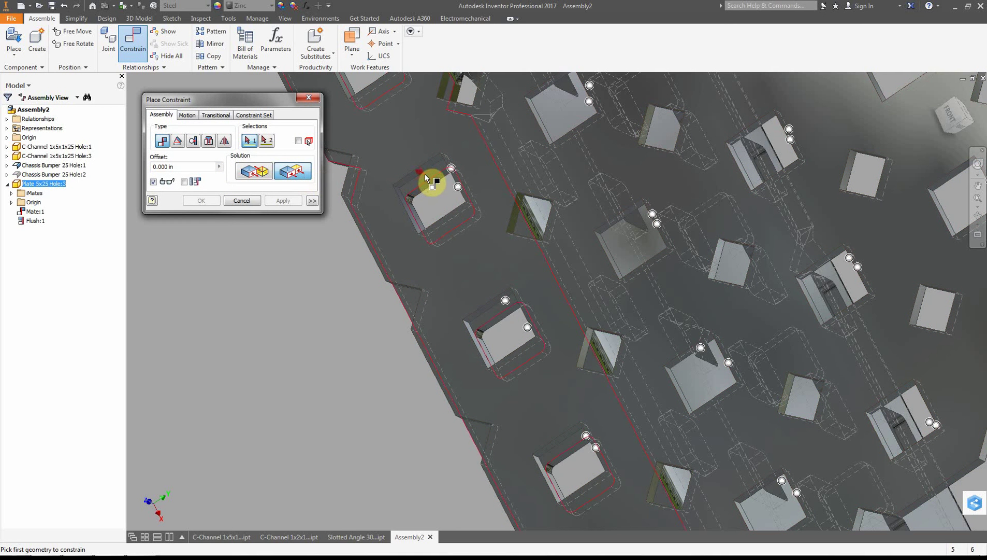
scroll(425, 171, down, 3)
scroll(425, 175, up, 6)
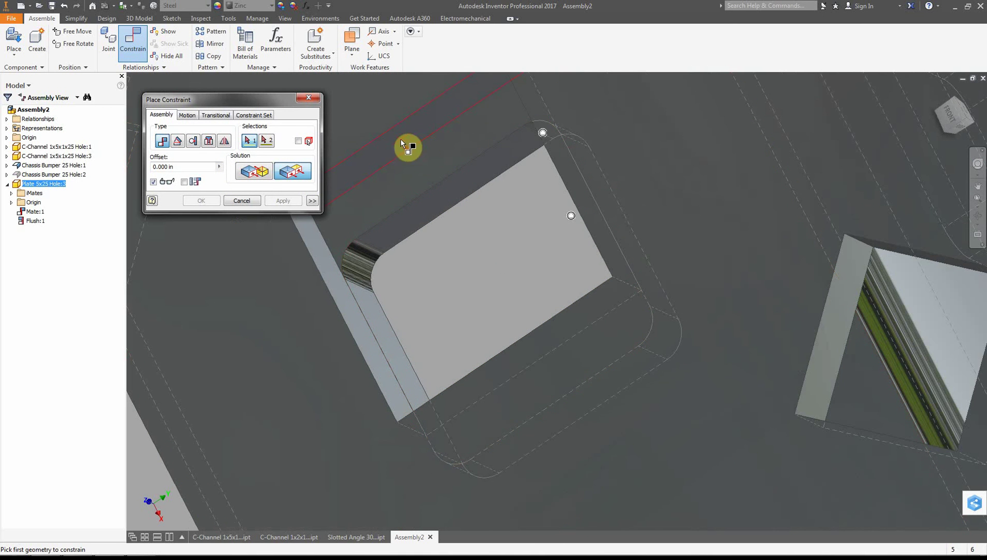
click(383, 146)
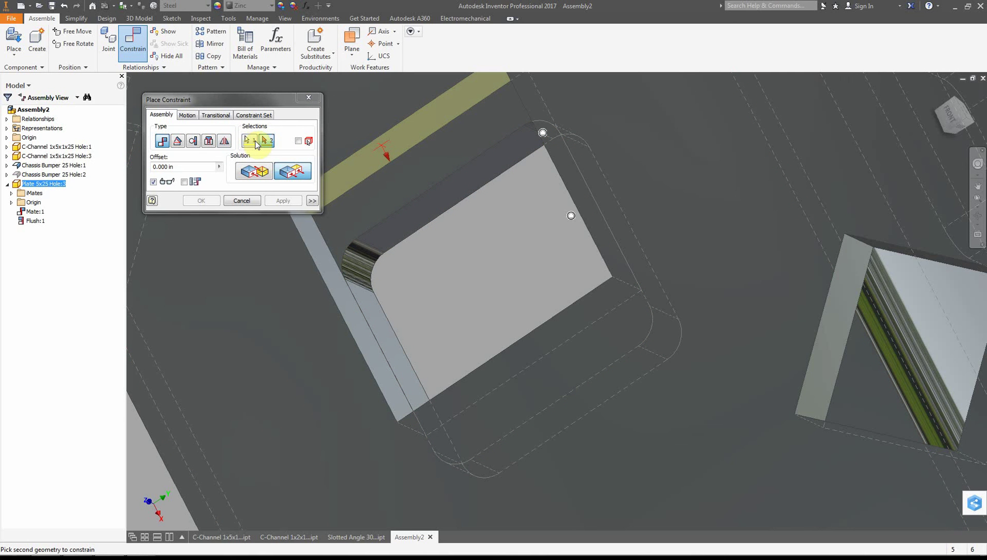
click(427, 209)
click(283, 201)
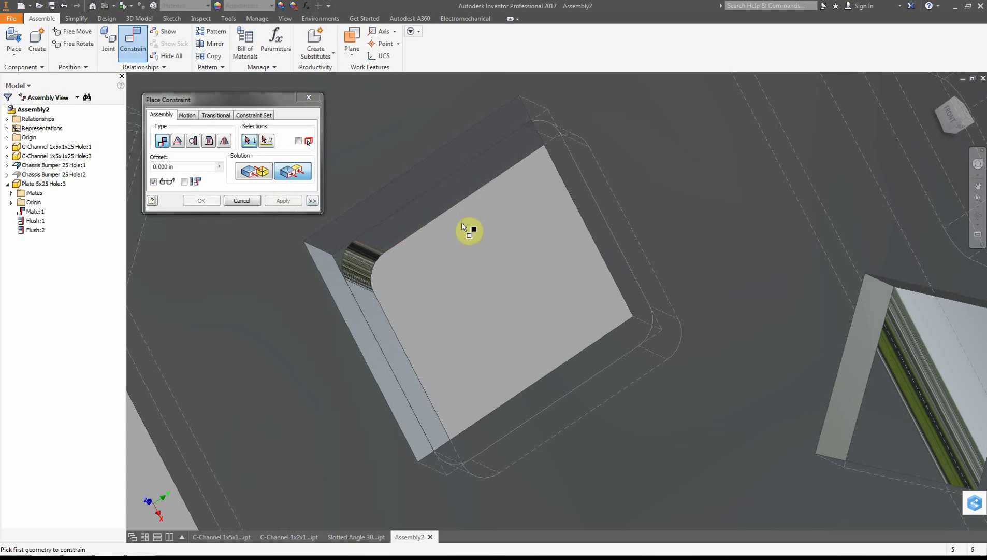
click(316, 96)
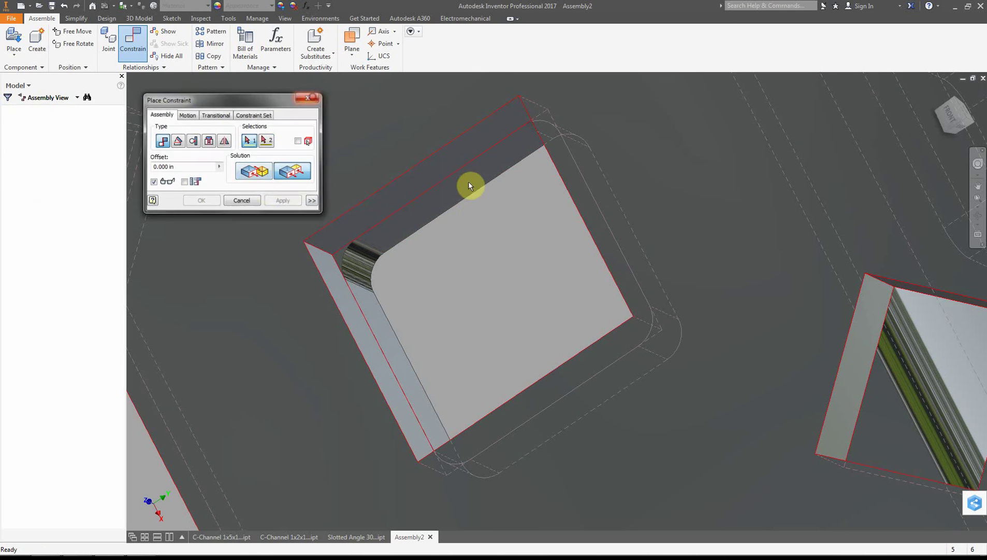
View the assembly from the front and move the plate with its attached C-channel away from the other parts
scroll(469, 191, down, 5)
scroll(474, 194, up, 5)
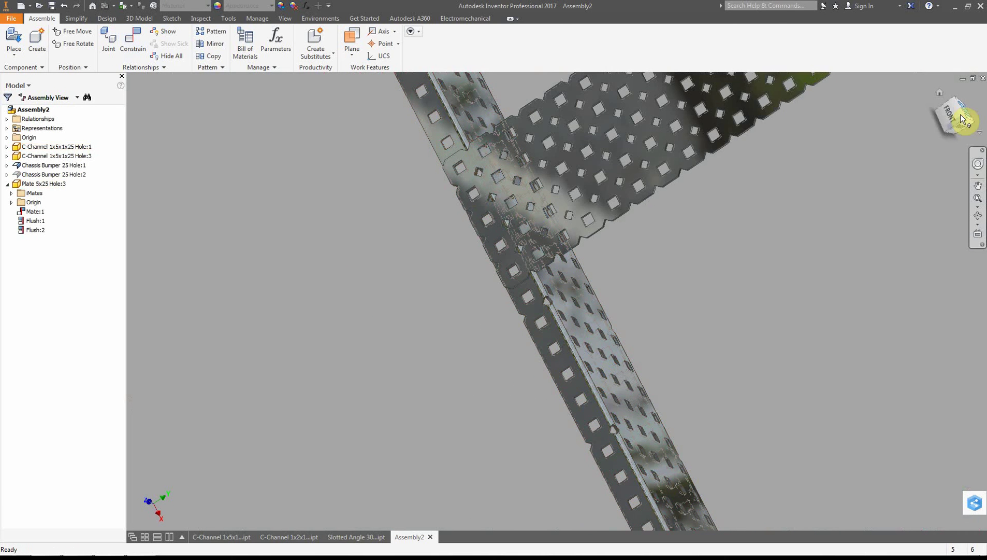
click(955, 119)
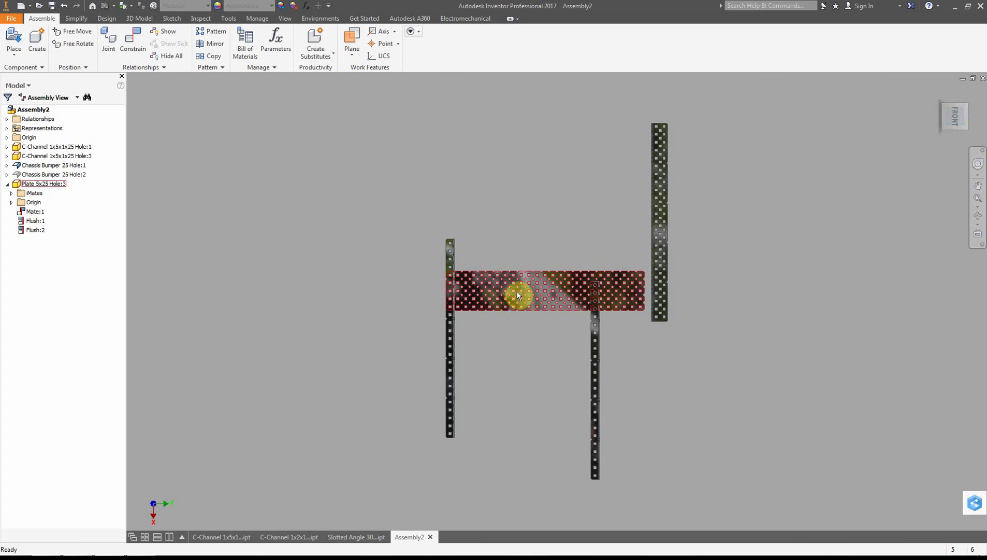
drag(513, 290, 397, 231)
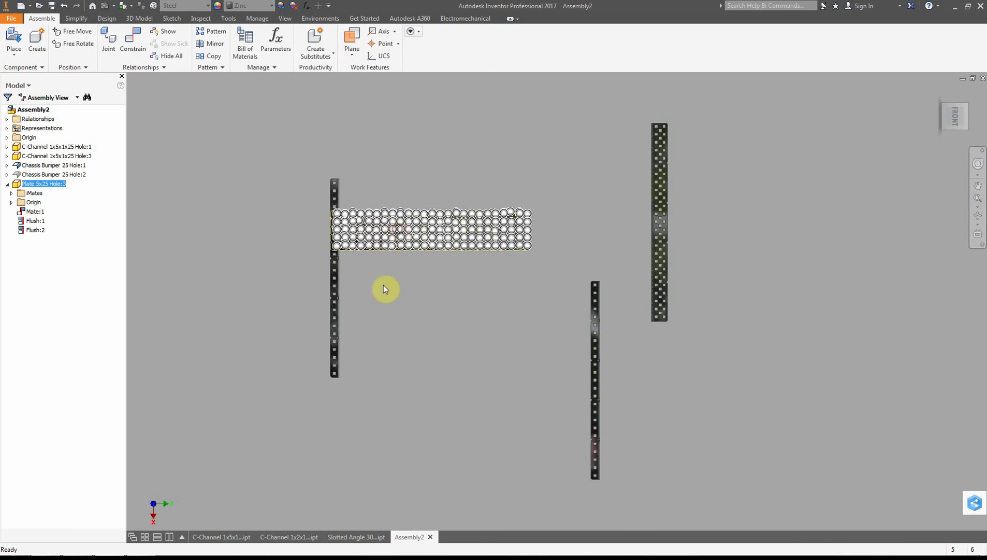
Move the joined plate and C-channel farther from the loose parts and orbit from the upright front view to an angled 3D view
drag(337, 312, 316, 310)
mouse_move(365, 227)
mouse_down()
mouse_move(370, 287)
mouse_move(376, 240)
mouse_up()
mouse_move(958, 119)
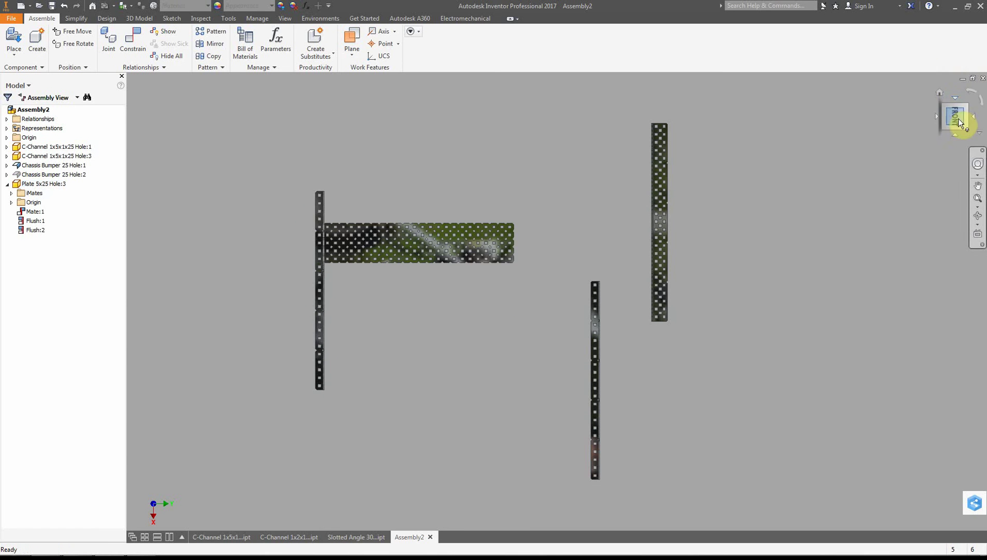
click(975, 96)
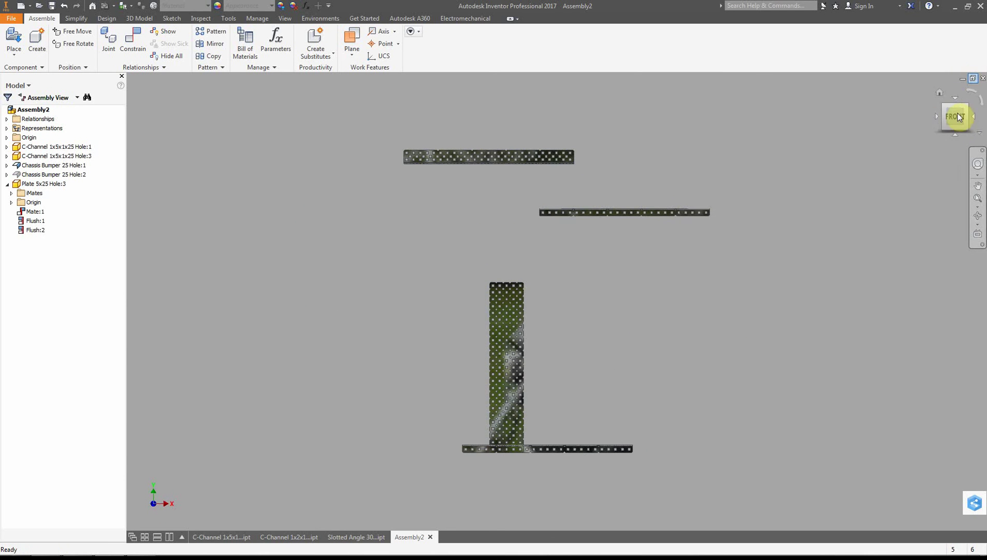
mouse_move(952, 125)
mouse_down()
mouse_move(855, 123)
mouse_move(846, 135)
mouse_move(823, 125)
mouse_move(849, 135)
mouse_move(883, 118)
mouse_move(876, 176)
mouse_move(833, 264)
mouse_up()
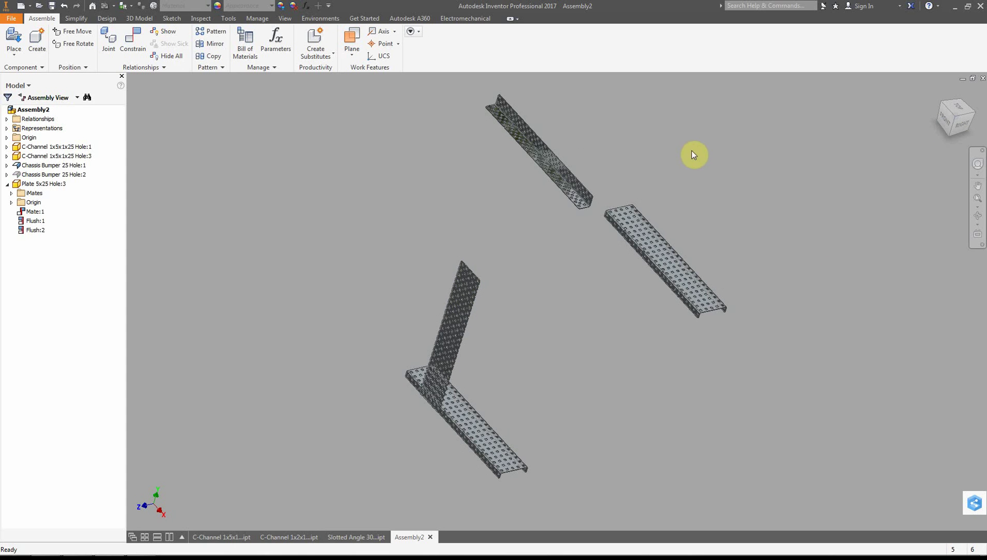
right_click(579, 184)
click(753, 206)
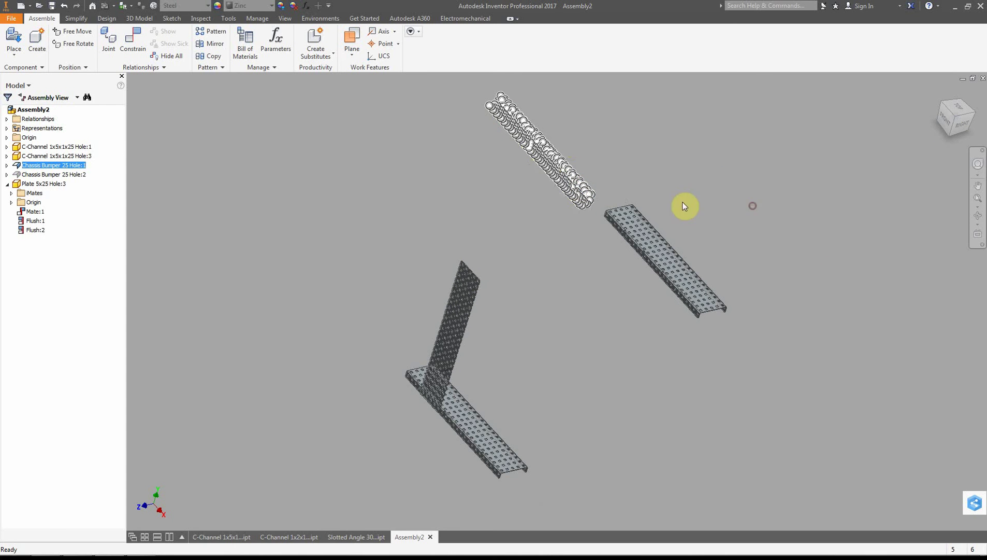
click(762, 210)
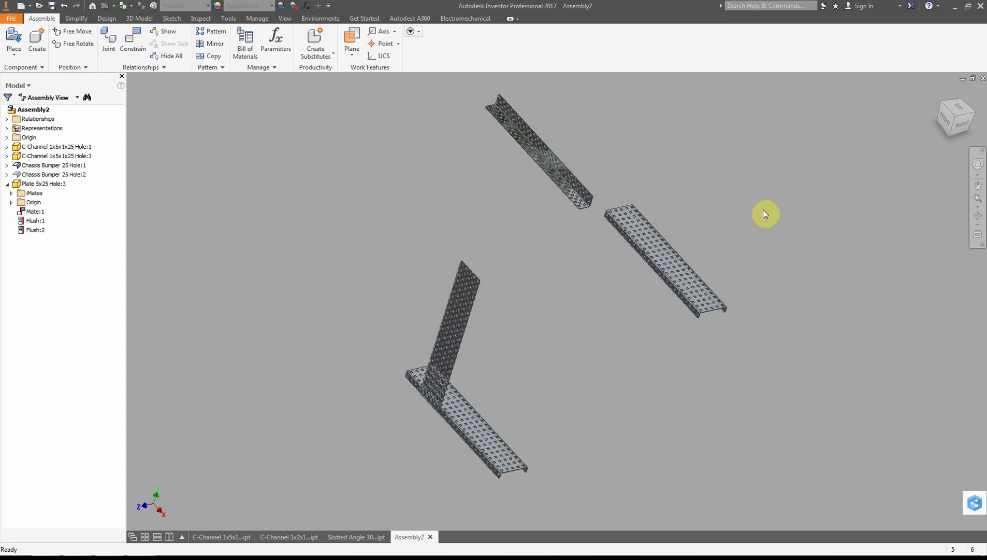
Delete the unattached 1x5x1x25 C-channel and the visible chassis bumper, keeping the constrained plate and its C-channel
mouse_move(958, 123)
mouse_down()
mouse_move(933, 149)
mouse_move(940, 120)
mouse_move(957, 120)
mouse_up()
drag(721, 230, 645, 248)
key(Delete)
click(580, 191)
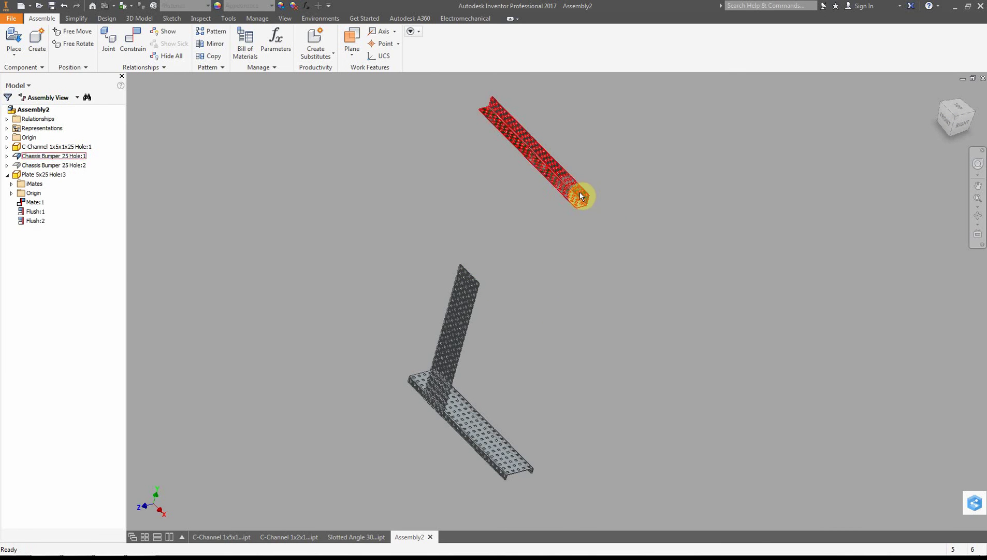
key(Delete)
mouse_move(964, 121)
mouse_down()
mouse_move(937, 102)
mouse_move(956, 119)
mouse_up()
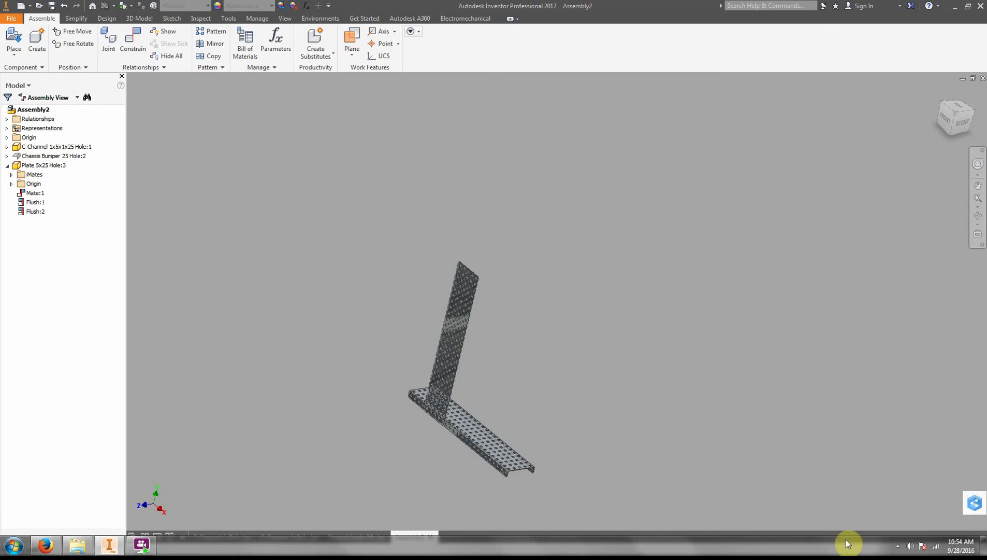
click(899, 546)
right_click(906, 492)
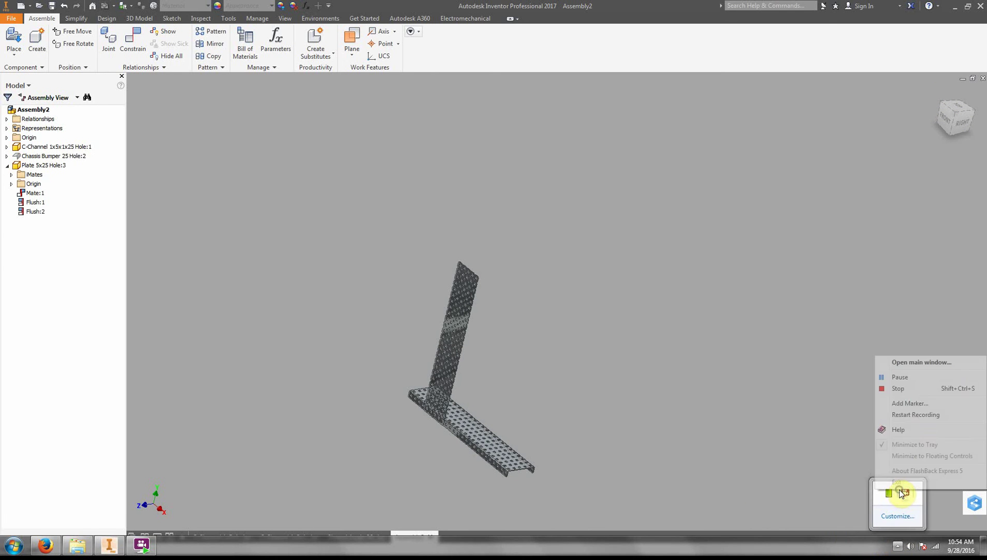